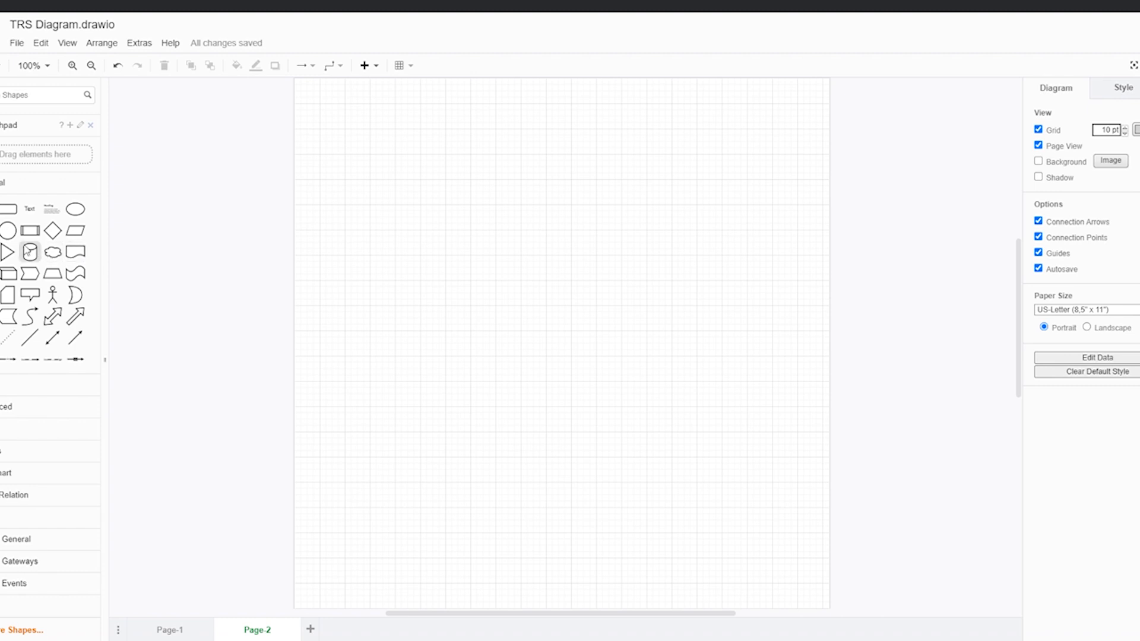
# Step: Add a triangle, rotate it to point upward and place it centred near the top of the page
pyautogui.moveTo(13, 249)
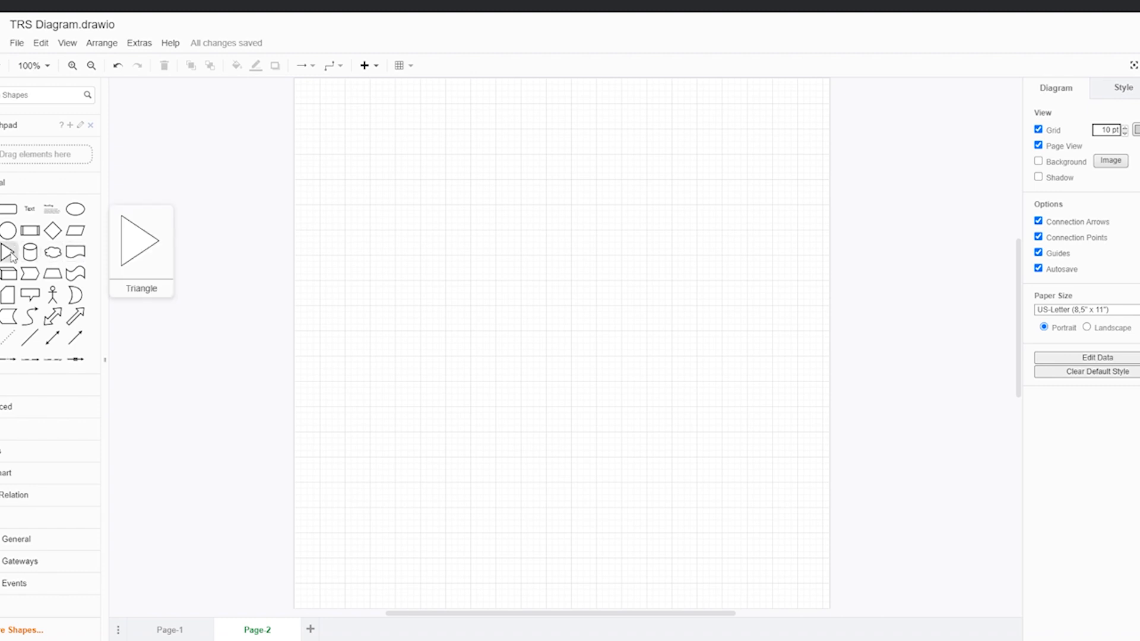
pyautogui.click(11, 253)
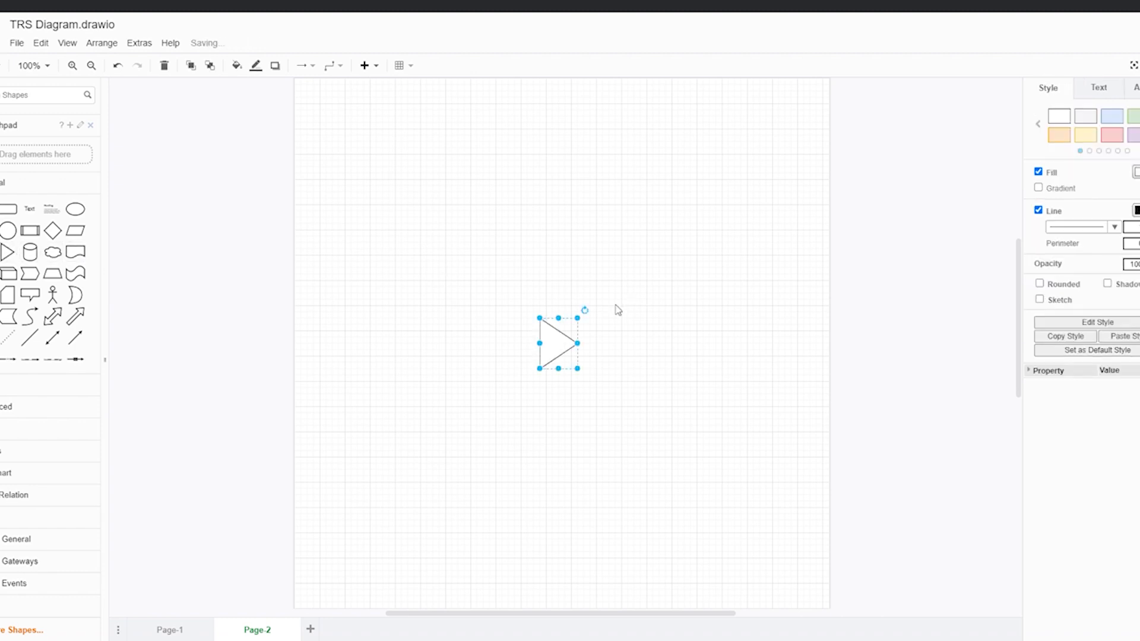
pyautogui.moveTo(585, 310); pyautogui.dragTo(554, 169)
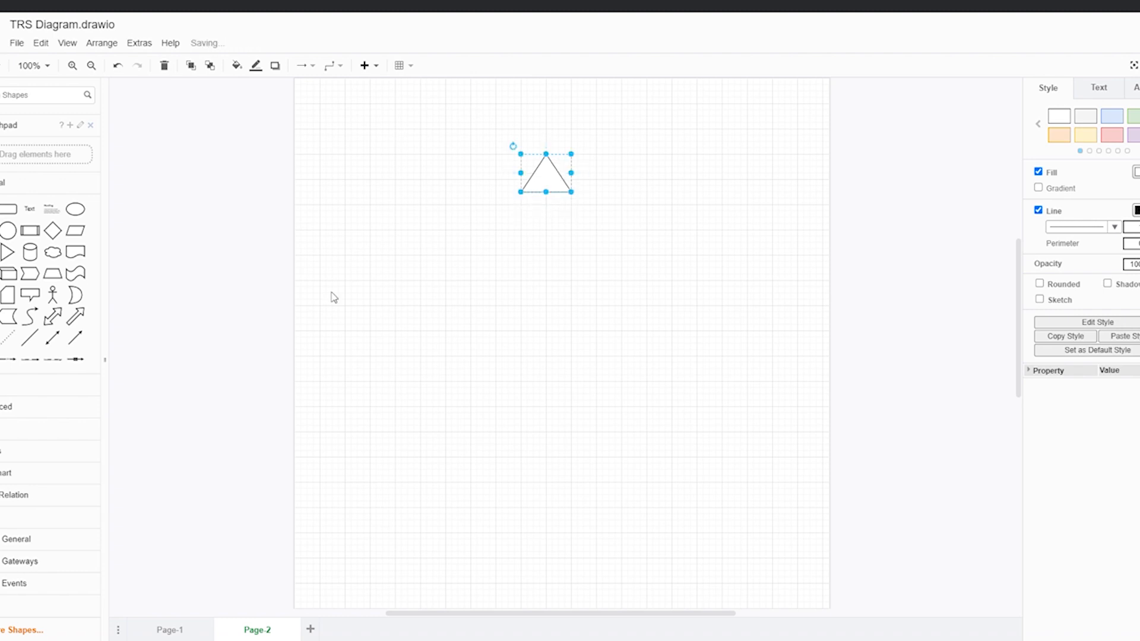
# Step: Add a narrow upright rectangle directly beneath the triangle and a wider upright rectangle on the empty area beside it
pyautogui.moveTo(9, 210); pyautogui.dragTo(540, 232)
pyautogui.click(572, 233)
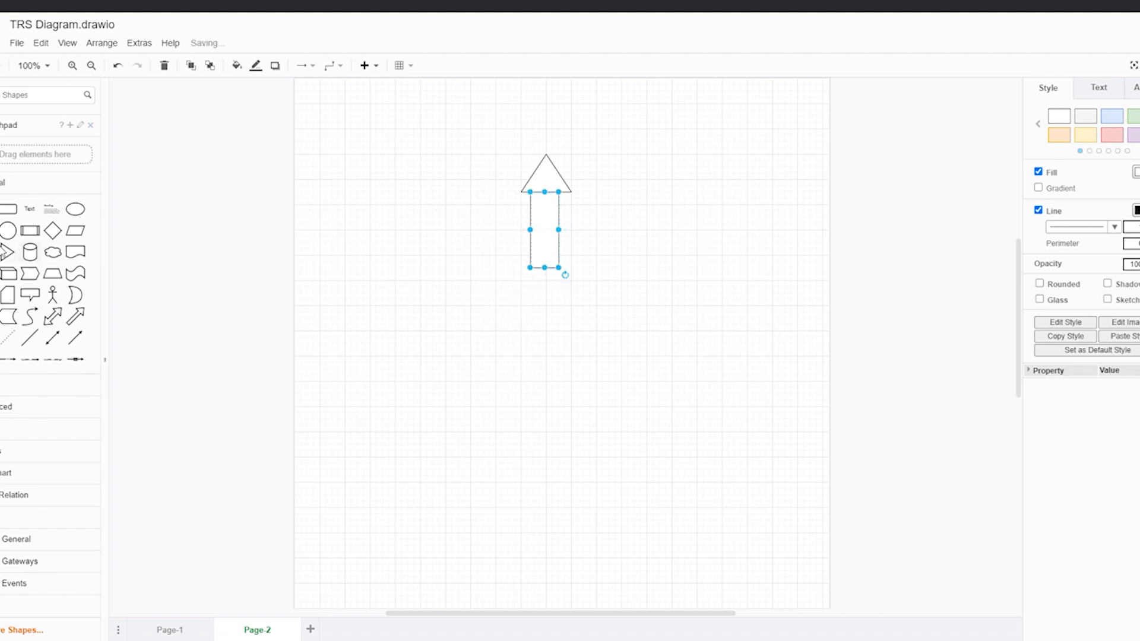
pyautogui.moveTo(7, 209)
pyautogui.moveTo(7, 209); pyautogui.dragTo(545, 312)
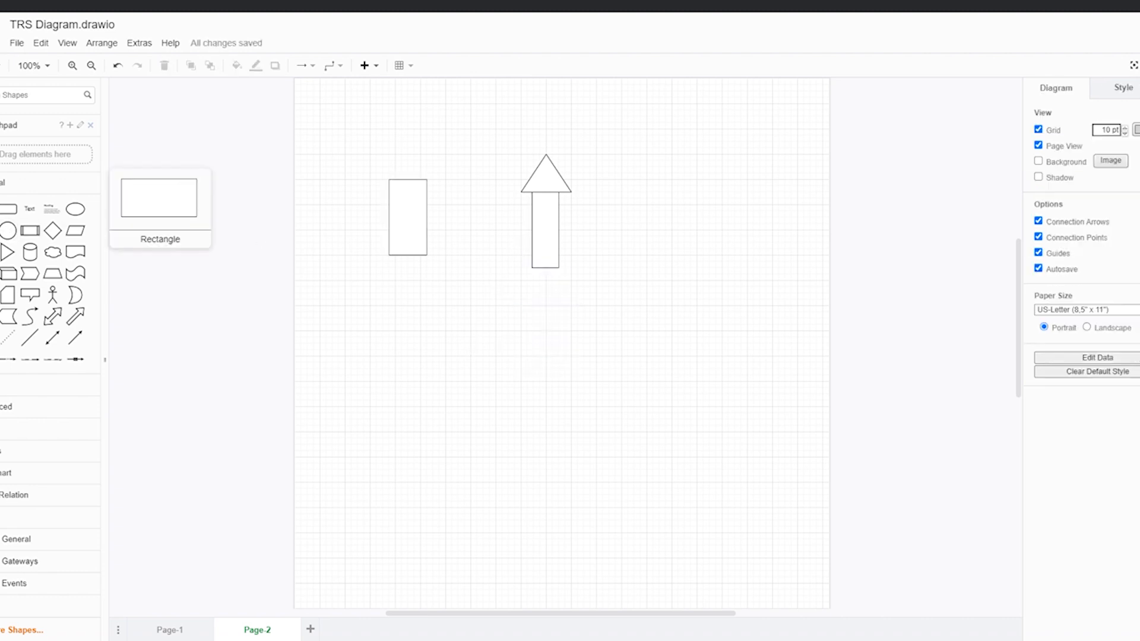
# Step: Add two thin horizontal rectangles as bands across the upper half of the narrow shaft
pyautogui.click(2, 209)
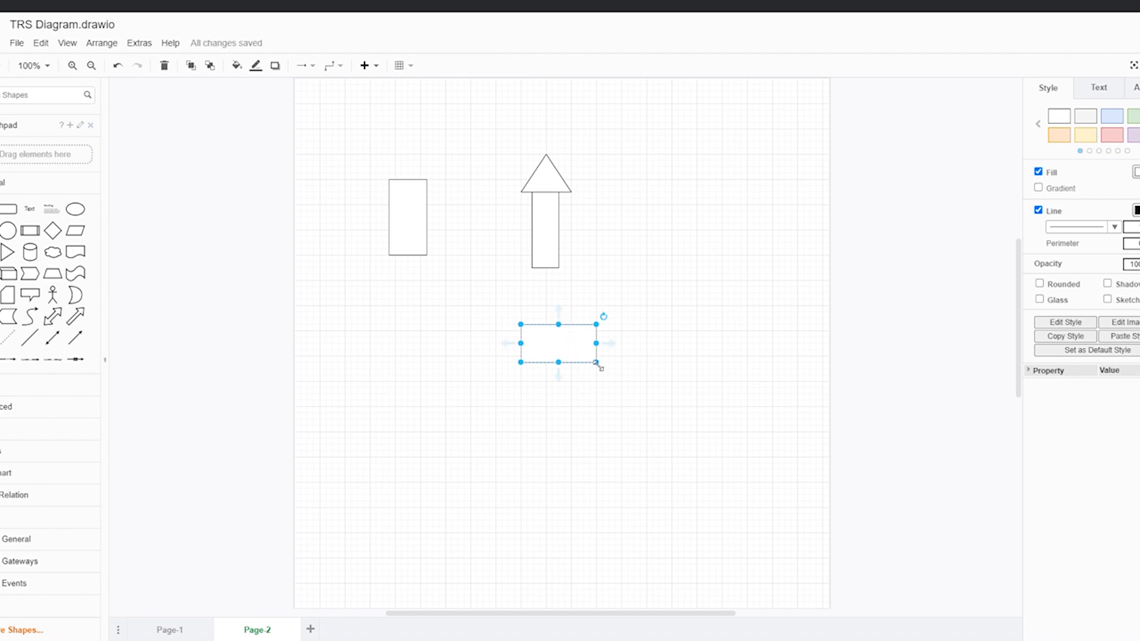
pyautogui.moveTo(597, 362); pyautogui.dragTo(538, 208)
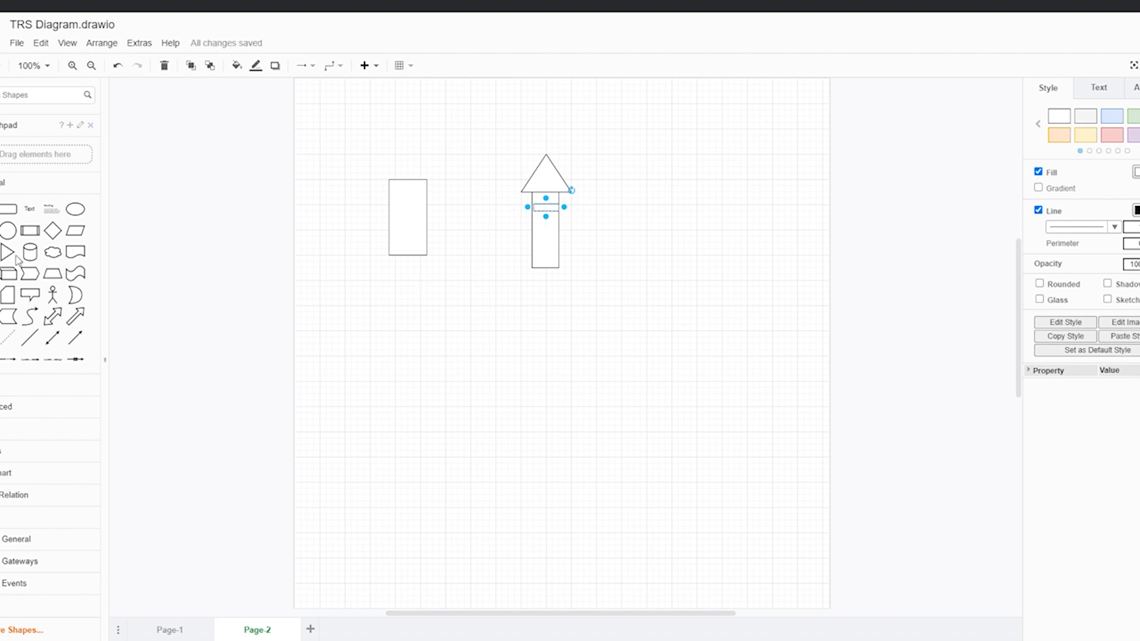
pyautogui.click(9, 209)
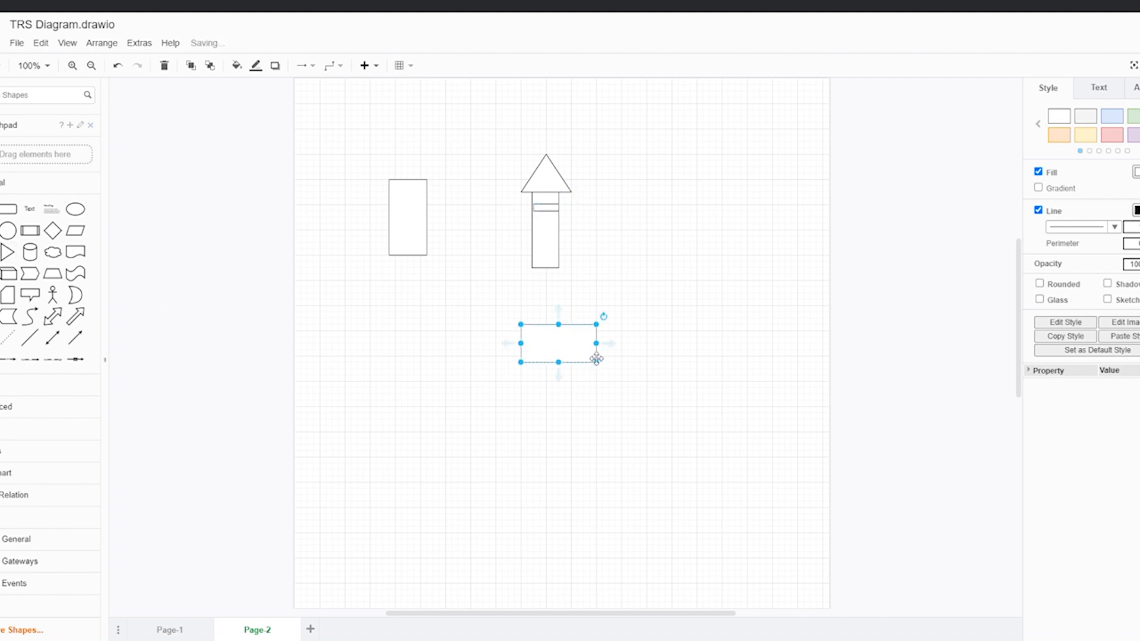
pyautogui.moveTo(599, 364); pyautogui.dragTo(527, 227)
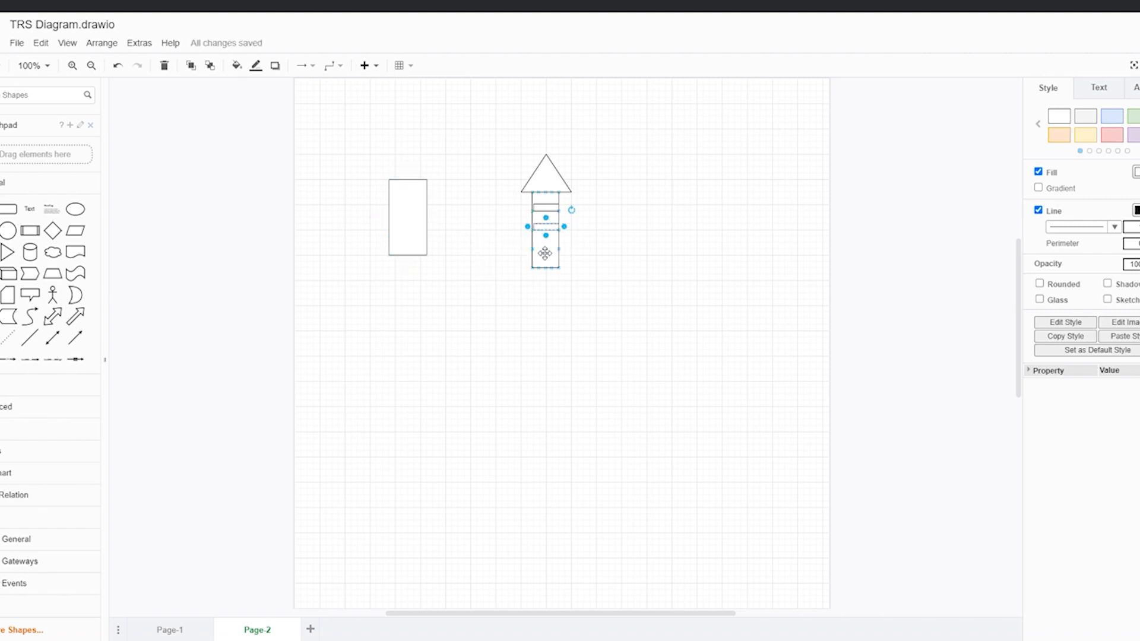
# Step: Align the narrow shaft under the triangle and move the wider rectangle directly below the shaft as the plug's body
pyautogui.moveTo(545, 254); pyautogui.dragTo(548, 254)
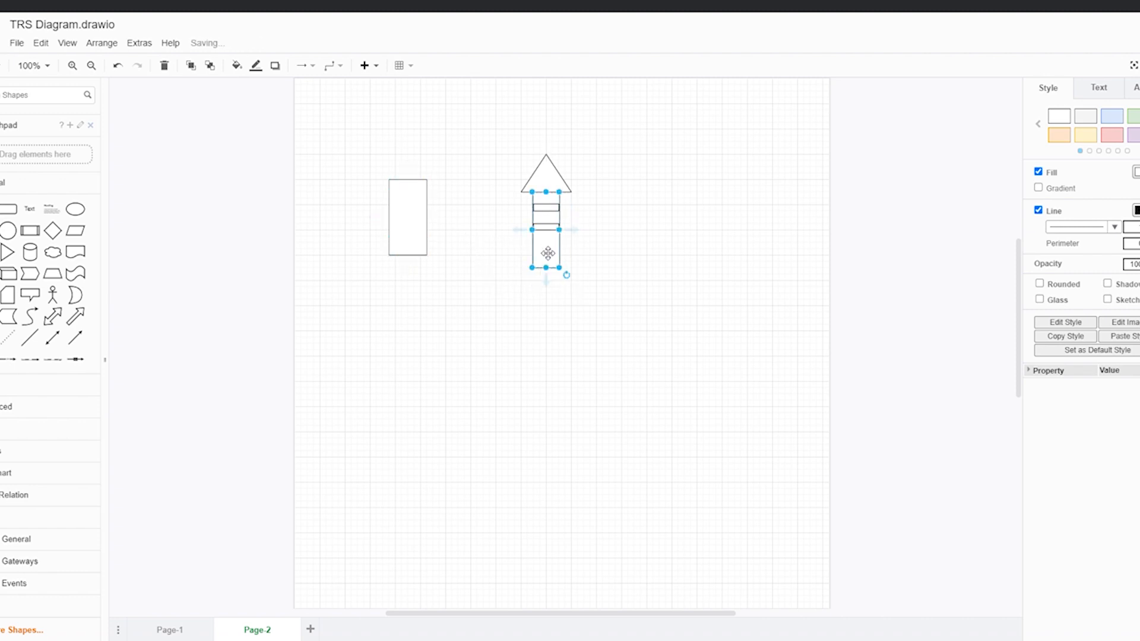
pyautogui.moveTo(547, 181); pyautogui.dragTo(548, 180)
pyautogui.moveTo(425, 225); pyautogui.dragTo(546, 305)
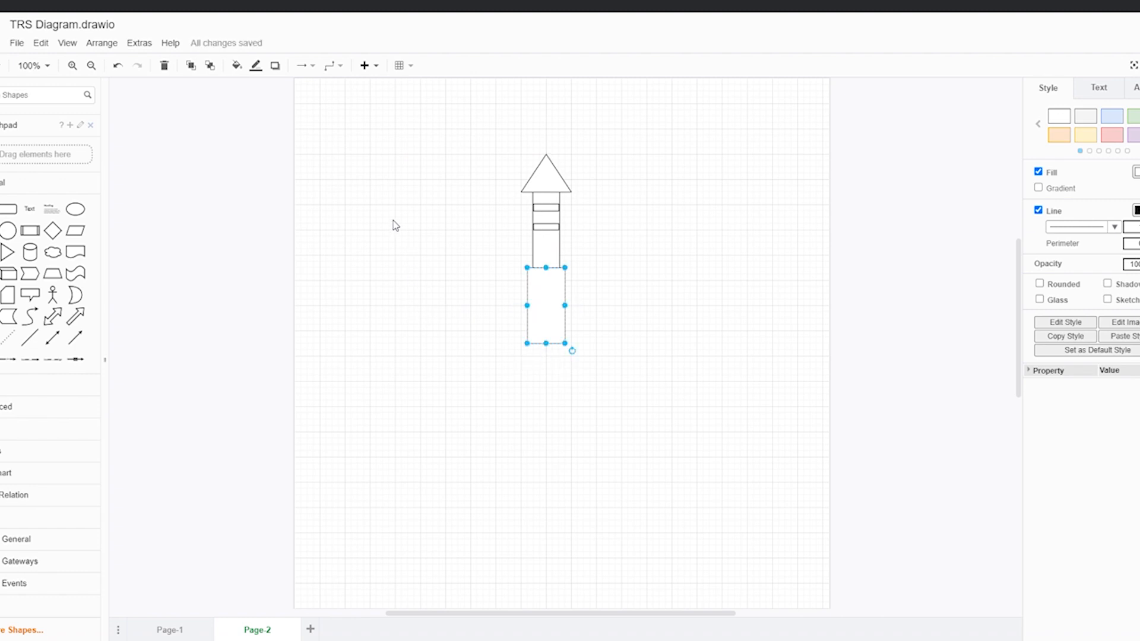
# Step: Apply the light grey style to the triangular tip and the narrow shaft
pyautogui.click(549, 185)
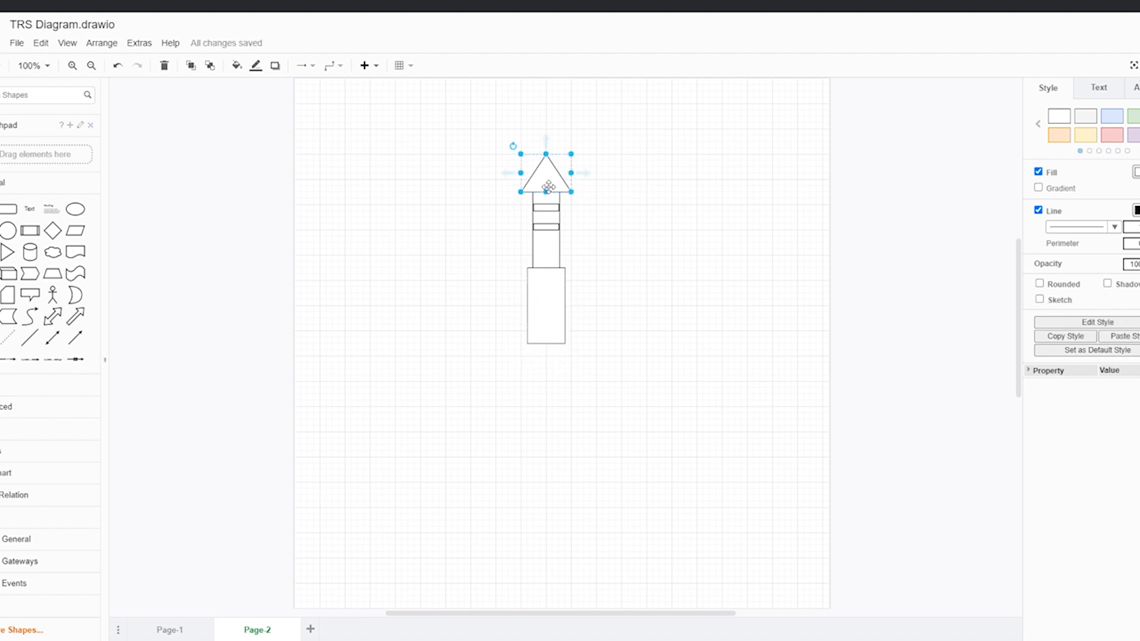
pyautogui.click(1088, 118)
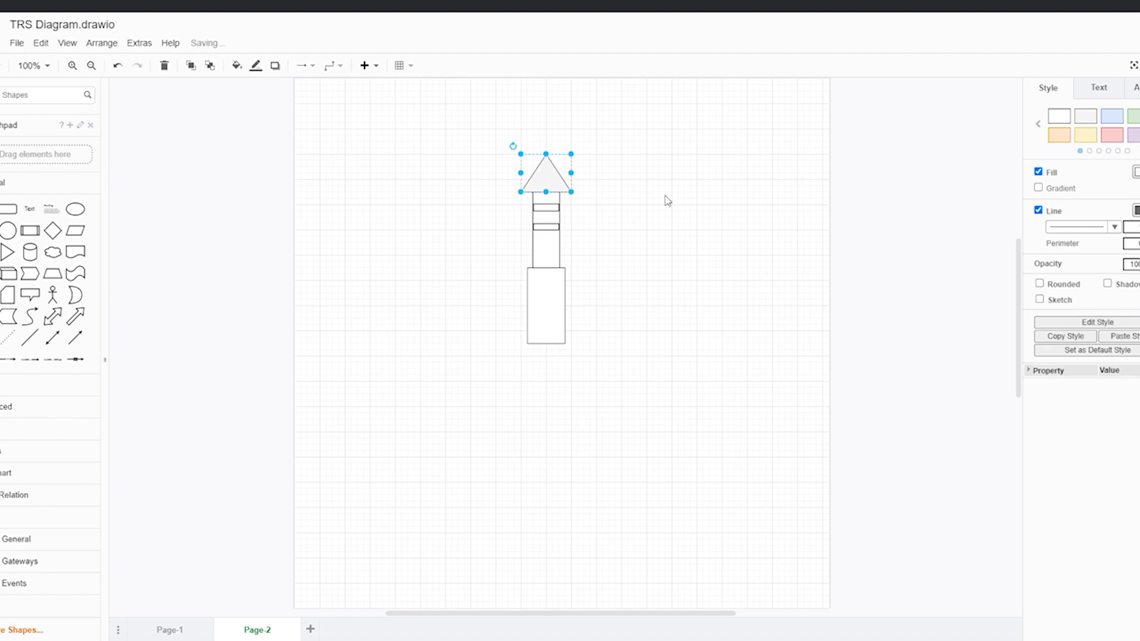
pyautogui.click(552, 247)
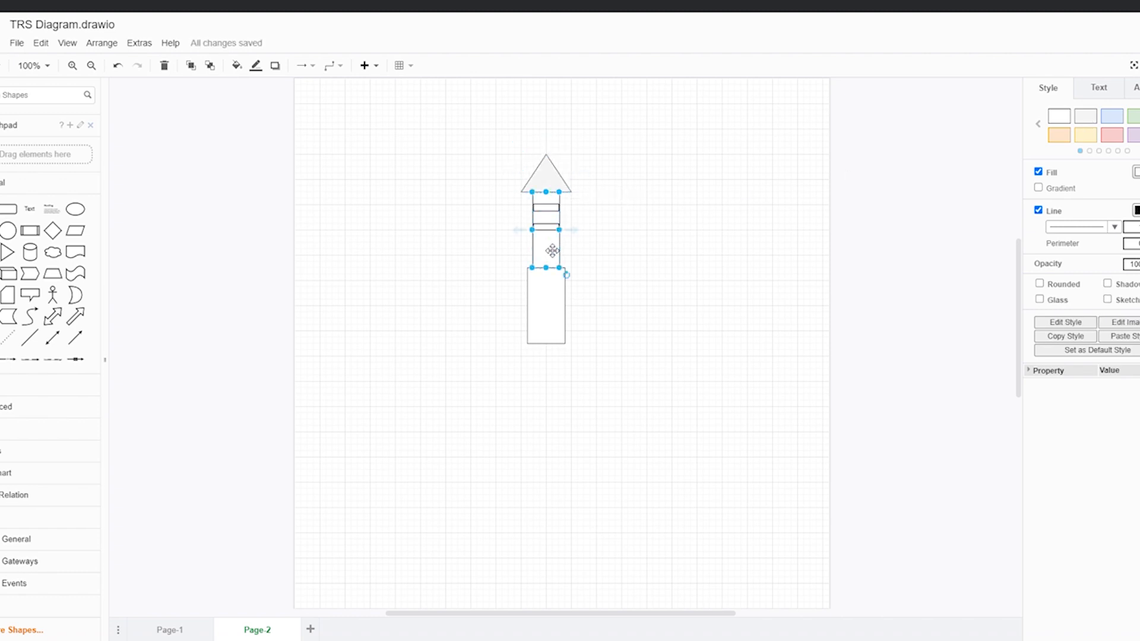
pyautogui.click(1082, 121)
# Step: Fill the wide body rectangle at the base of the plug with colour 0F0F0F
pyautogui.click(561, 303)
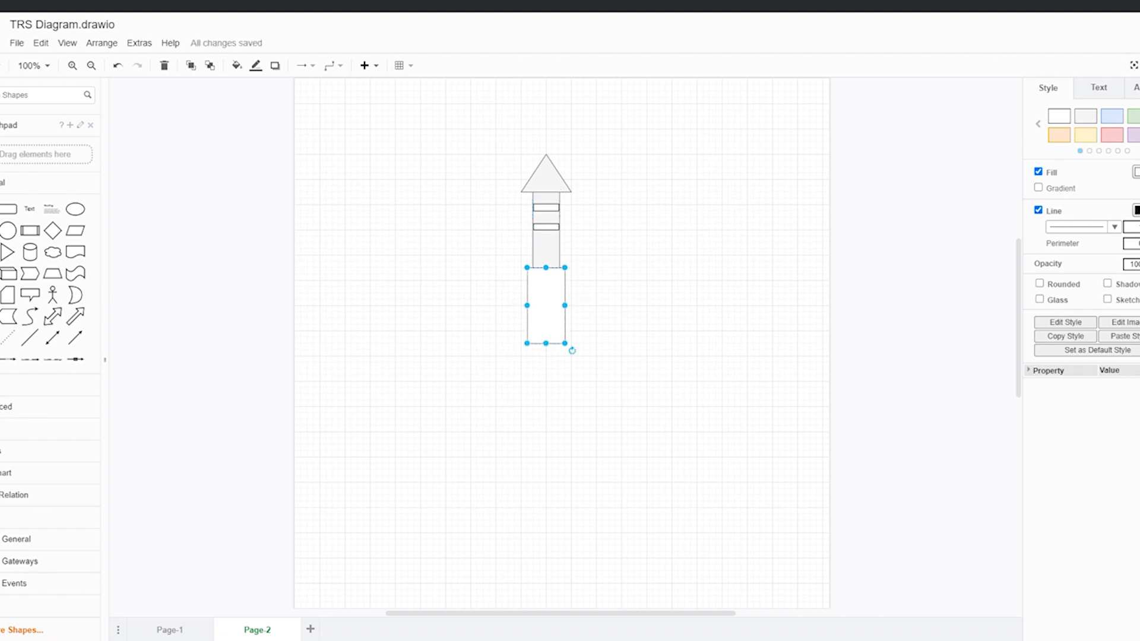
pyautogui.click(1136, 172)
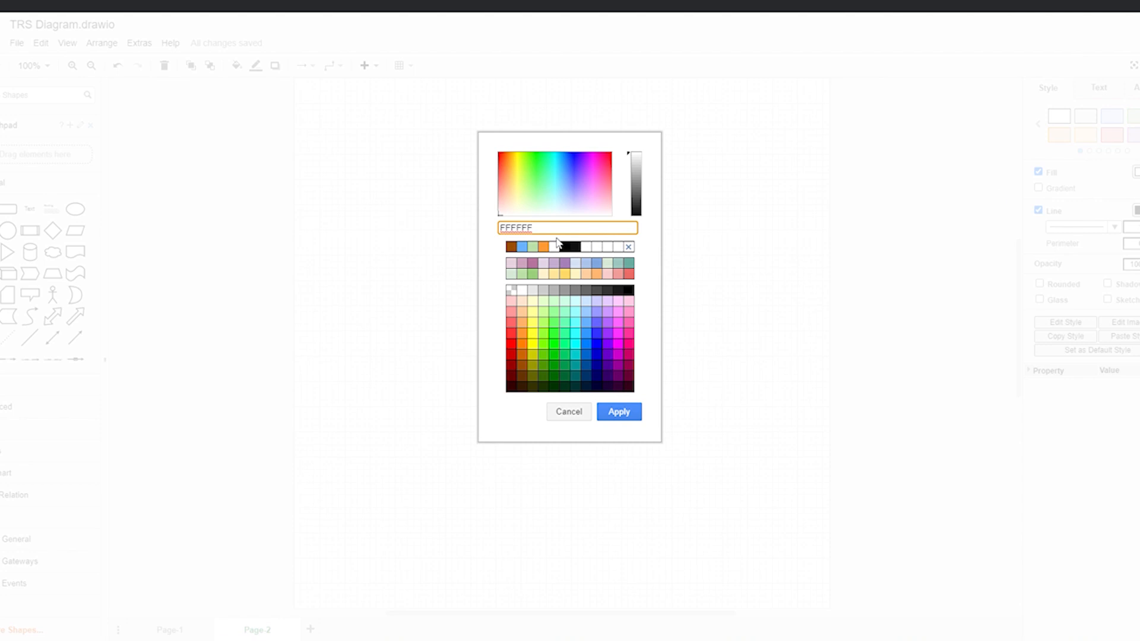
pyautogui.click(578, 249)
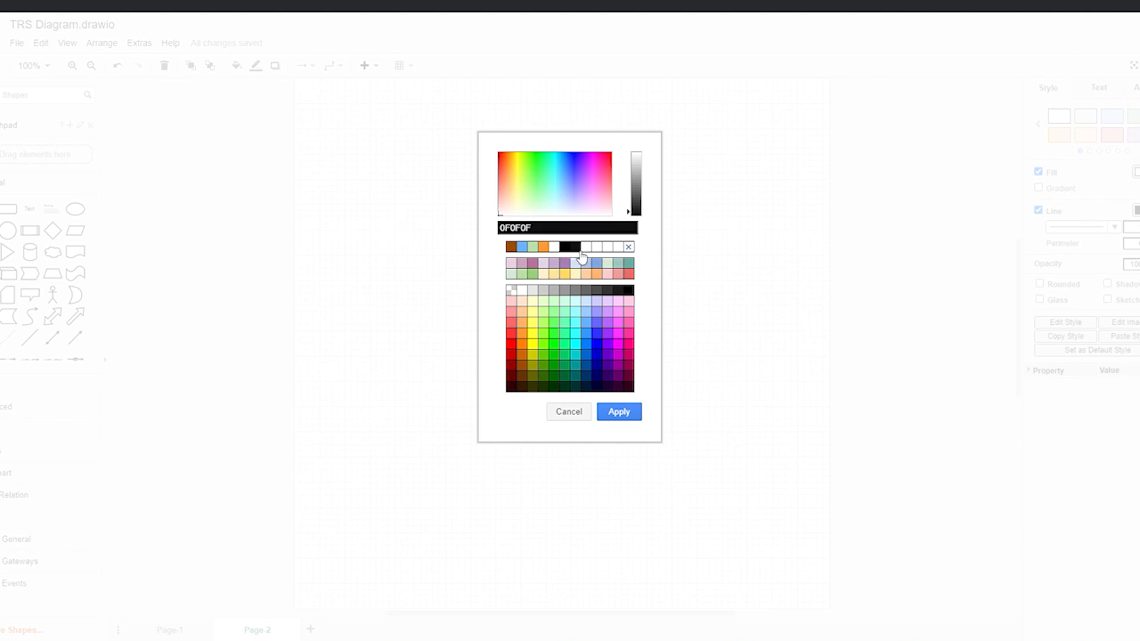
pyautogui.click(618, 413)
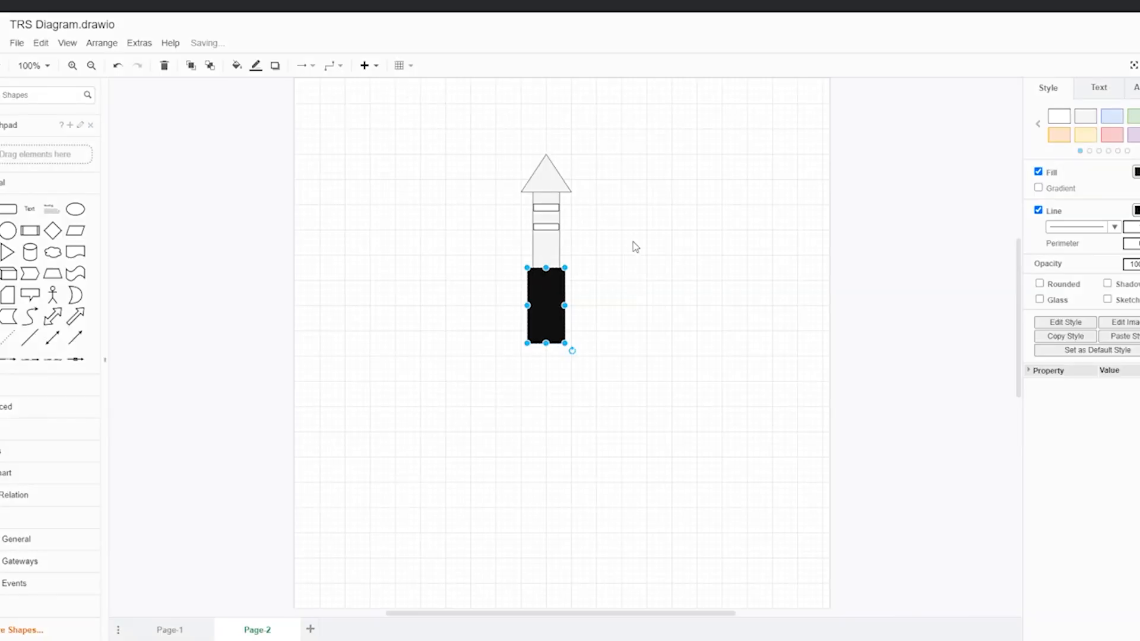
# Step: Fill the upper band on the shaft with black, colour 000000
pyautogui.click(557, 212)
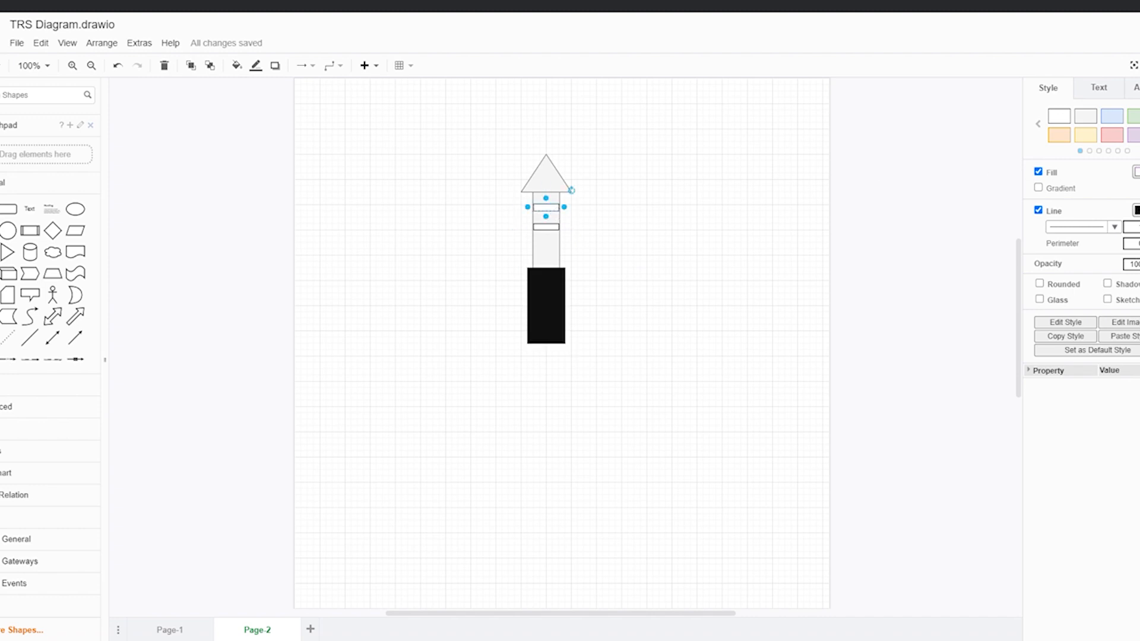
pyautogui.click(1137, 173)
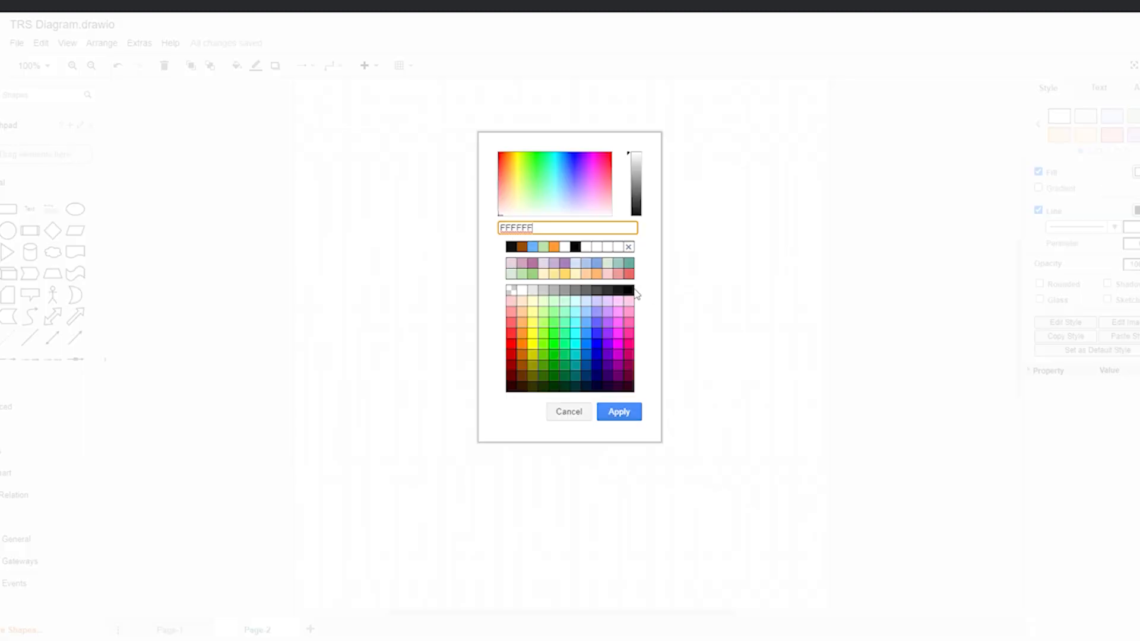
pyautogui.click(585, 249)
pyautogui.click(584, 248)
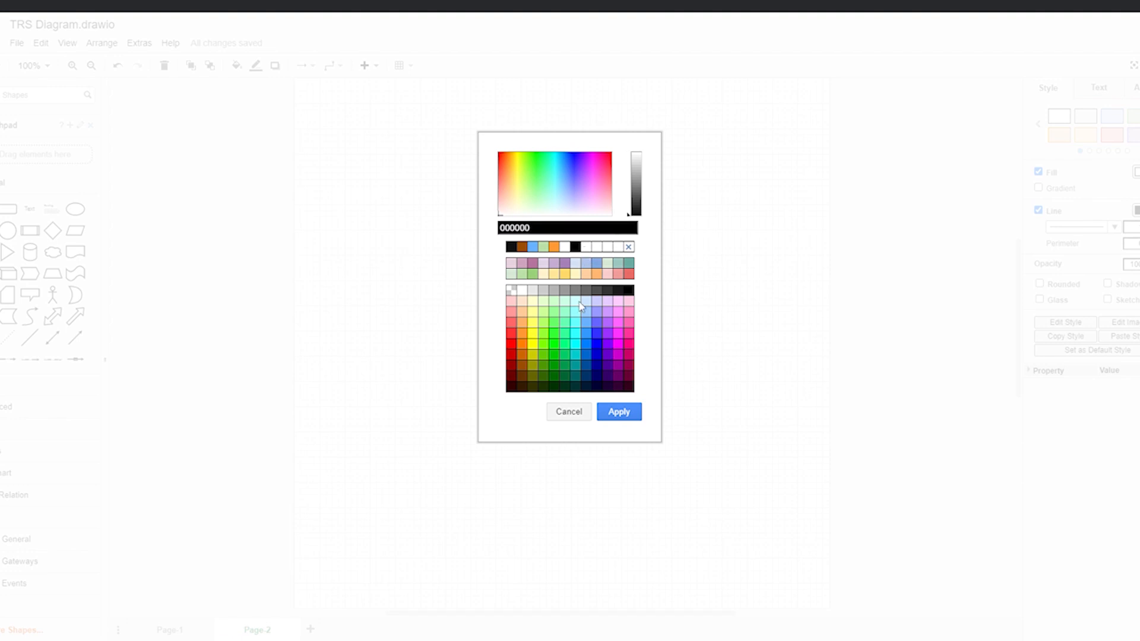
pyautogui.click(621, 422)
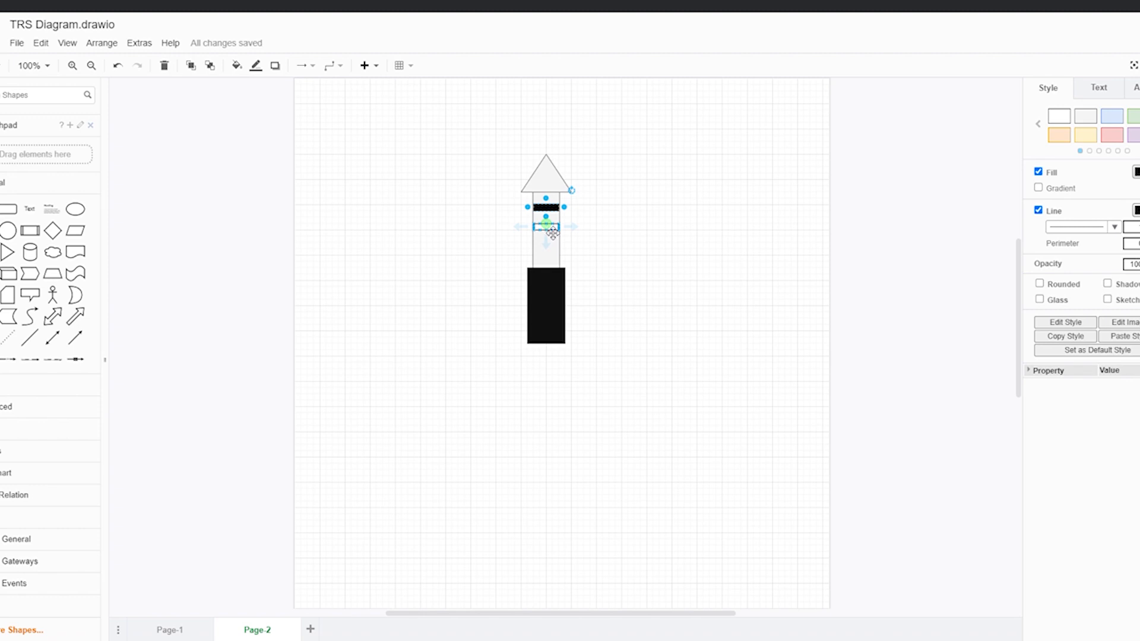
# Step: Fill the lower band on the shaft with colour 0F0F0F
pyautogui.click(551, 229)
pyautogui.click(1137, 172)
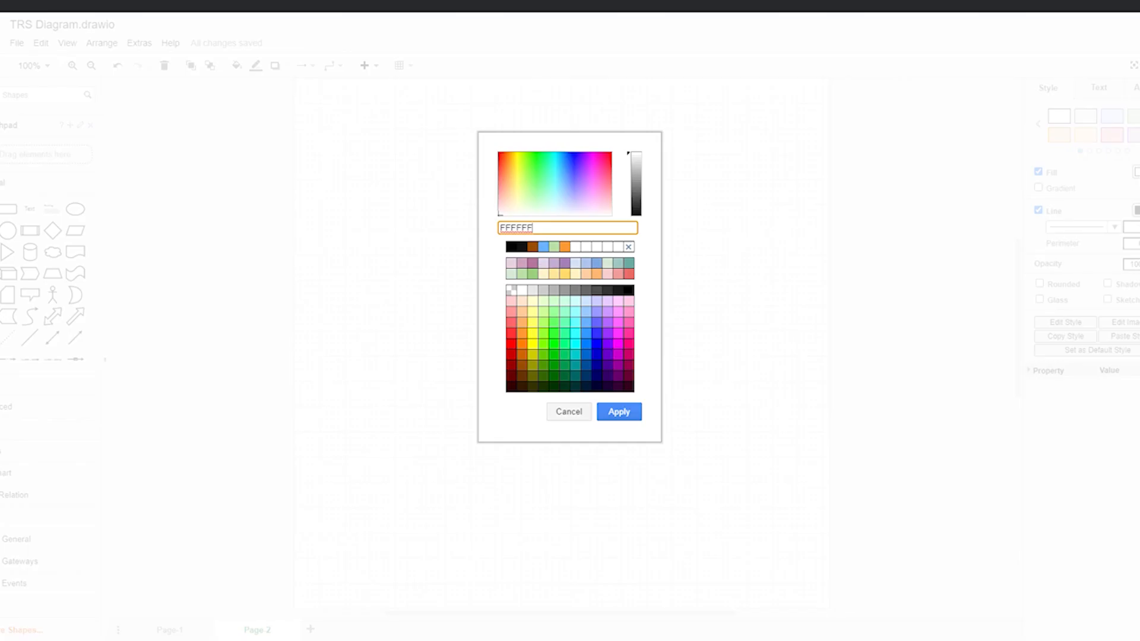
pyautogui.click(520, 248)
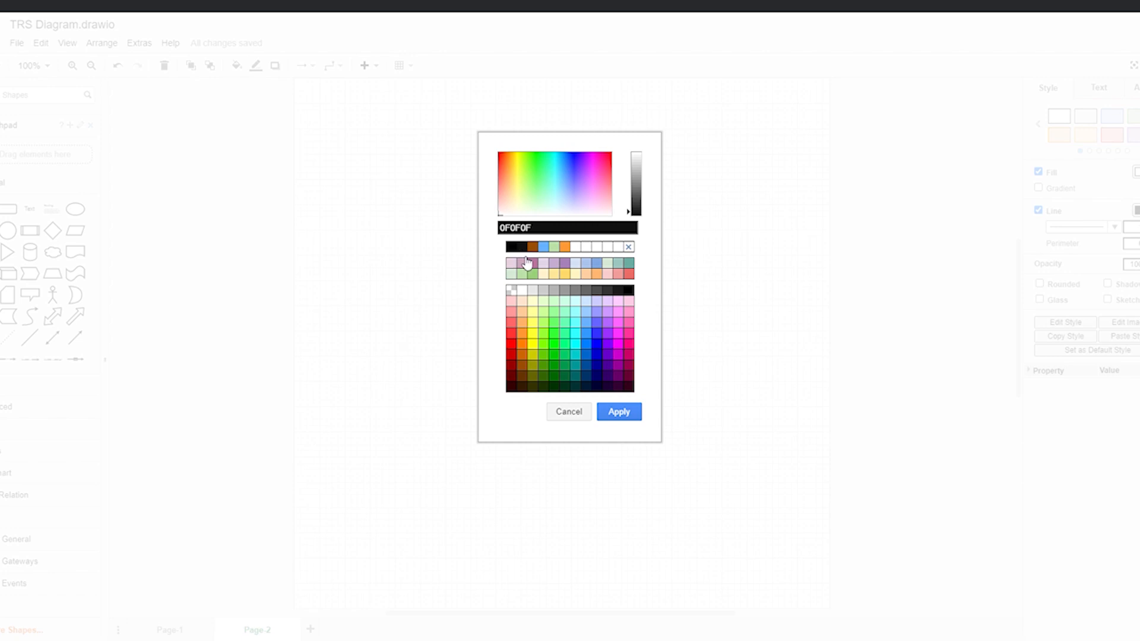
pyautogui.click(619, 414)
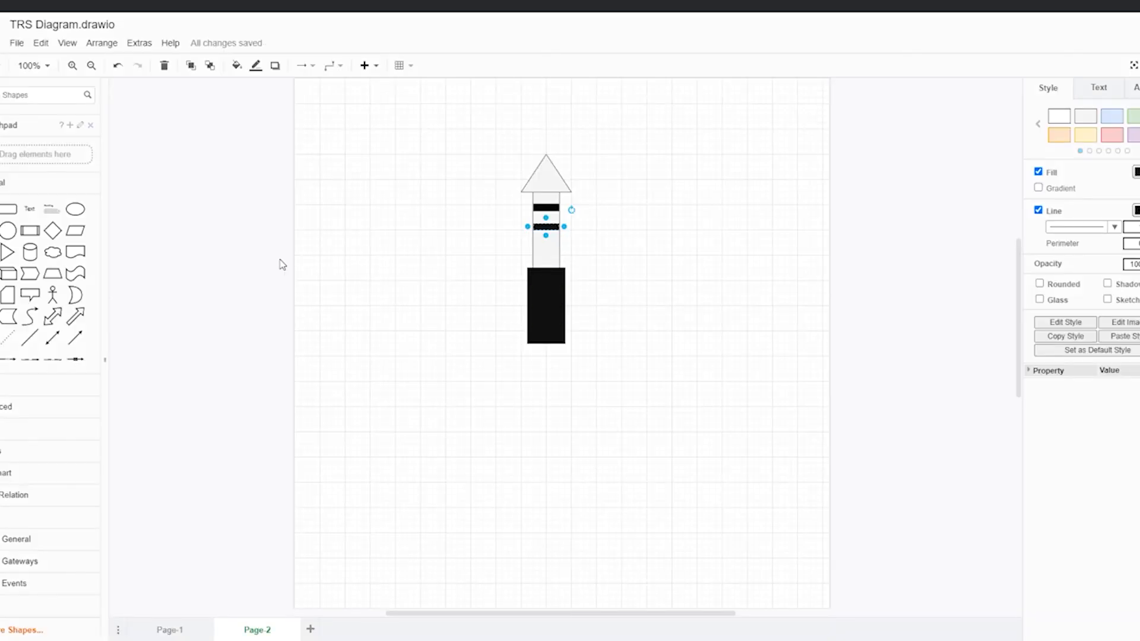
# Step: Add a text label reading TRS just above the triangular tip
pyautogui.moveTo(58, 343)
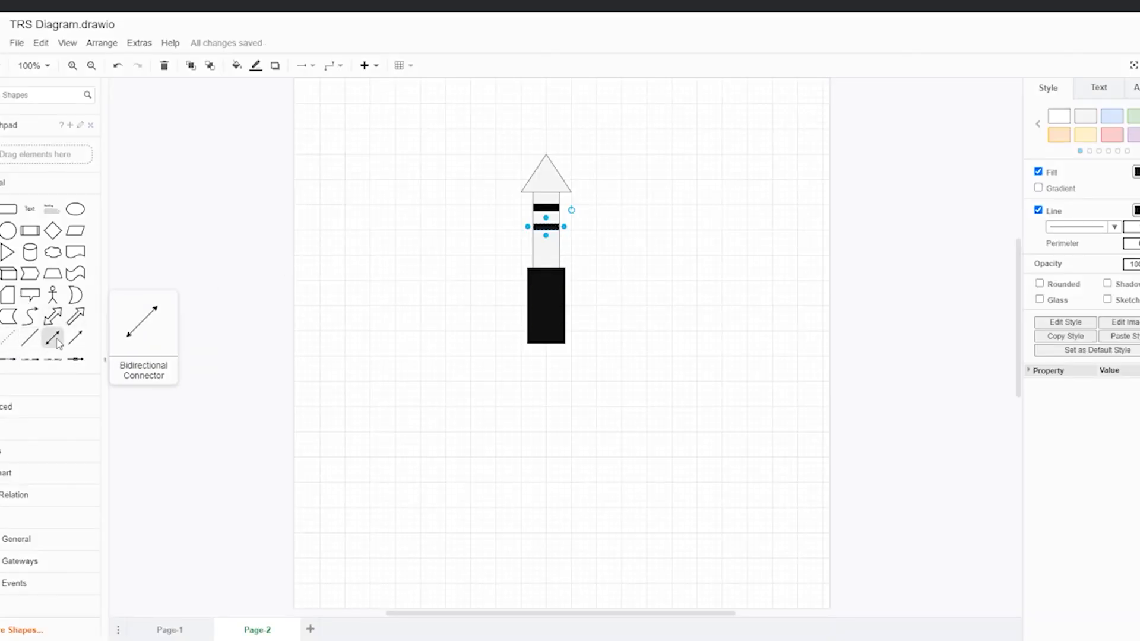
pyautogui.click(368, 305)
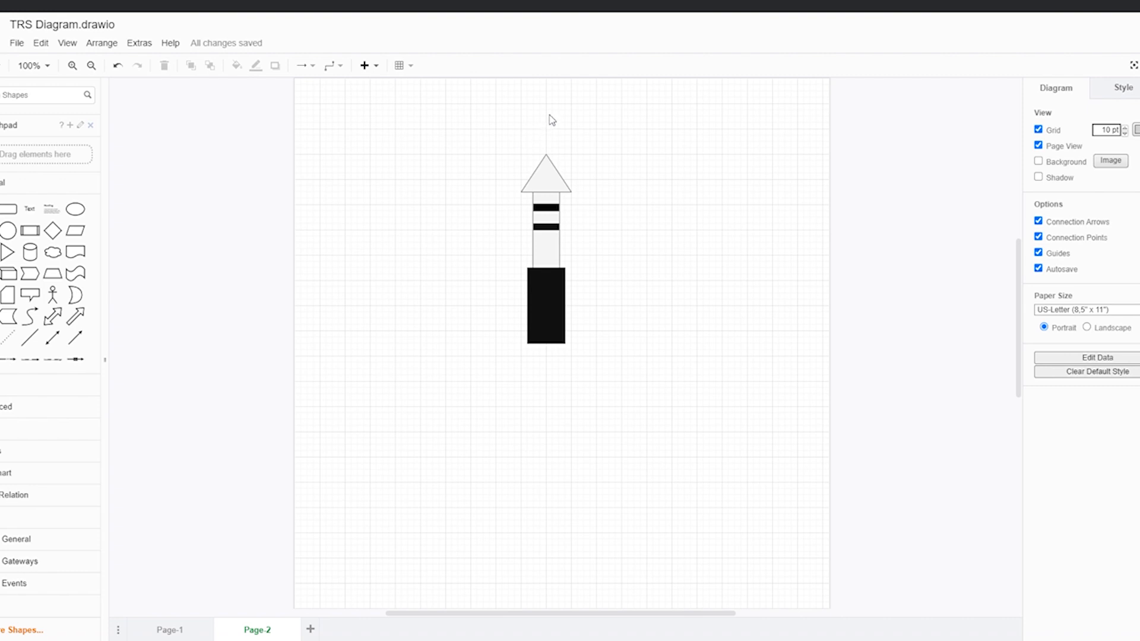
pyautogui.doubleClick(544, 128)
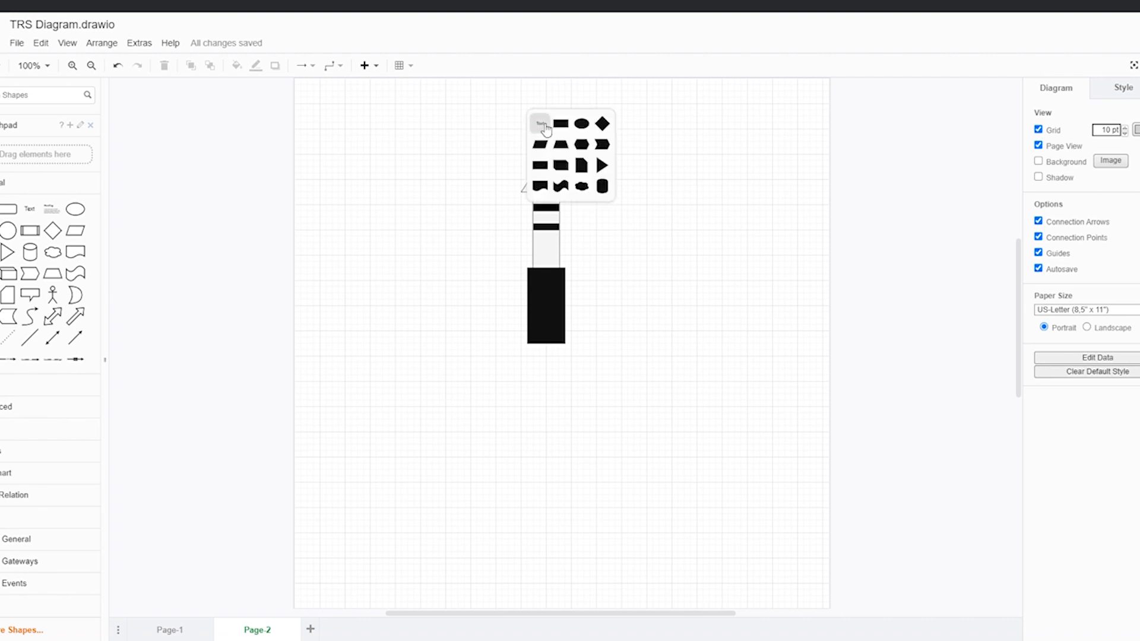
pyautogui.click(545, 128)
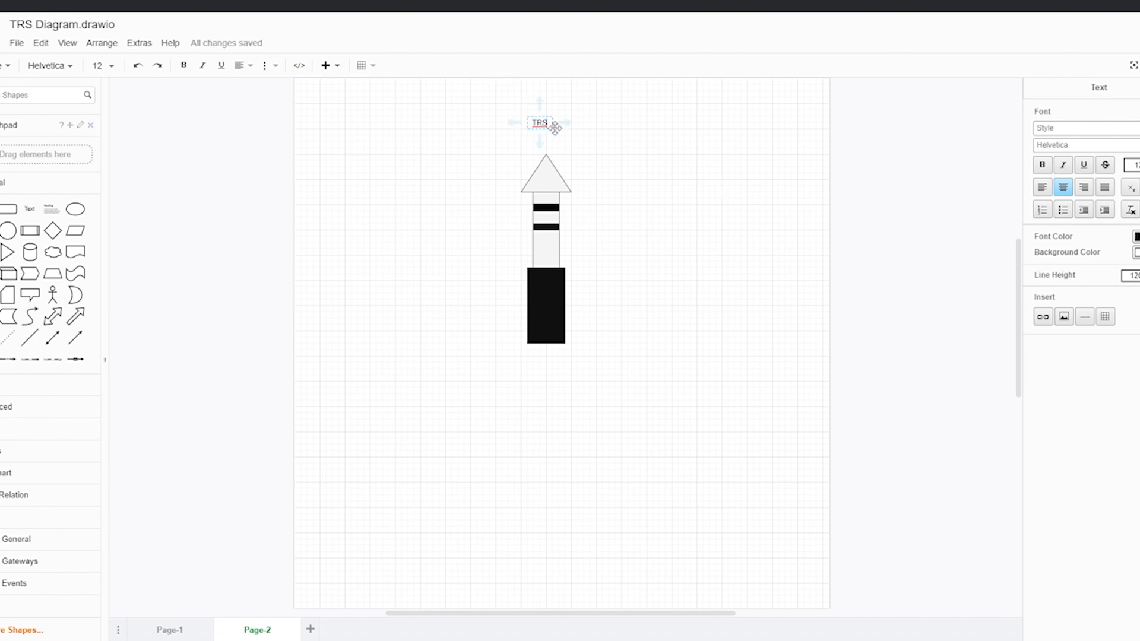
# Step: Increase the TRS label's font size to 34
pyautogui.moveTo(546, 124); pyautogui.dragTo(538, 125)
pyautogui.click(1139, 162)
pyautogui.click(1139, 162)
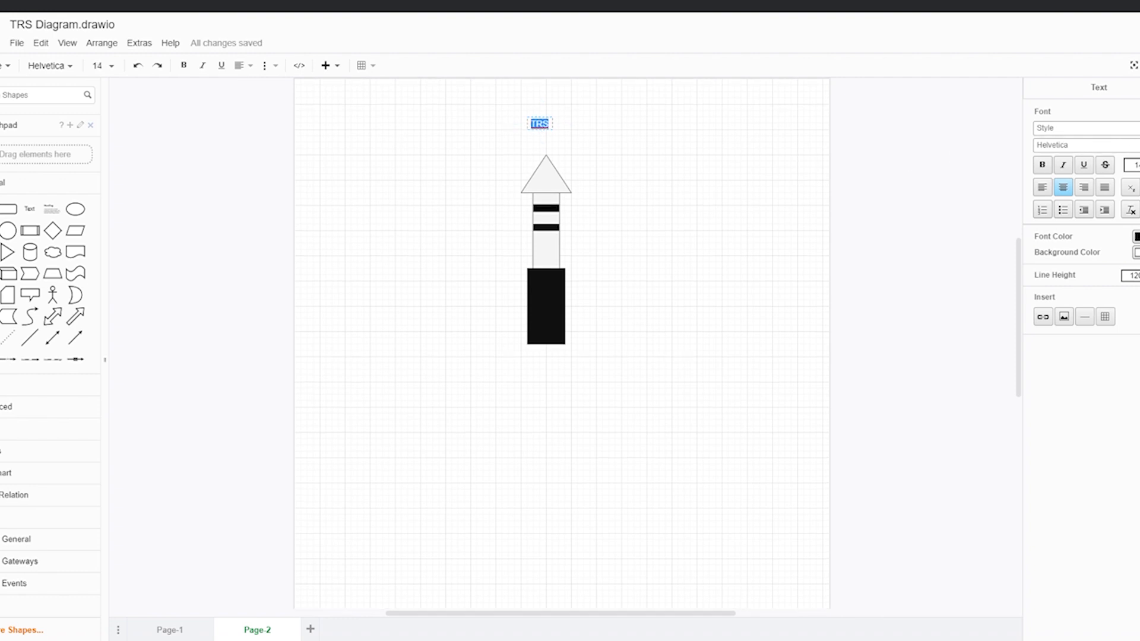
pyautogui.click(1139, 163)
pyautogui.click(1139, 162)
pyautogui.click(1139, 162)
pyautogui.click(1139, 162)
pyautogui.click(1139, 162)
pyautogui.click(1139, 162)
pyautogui.click(1139, 162)
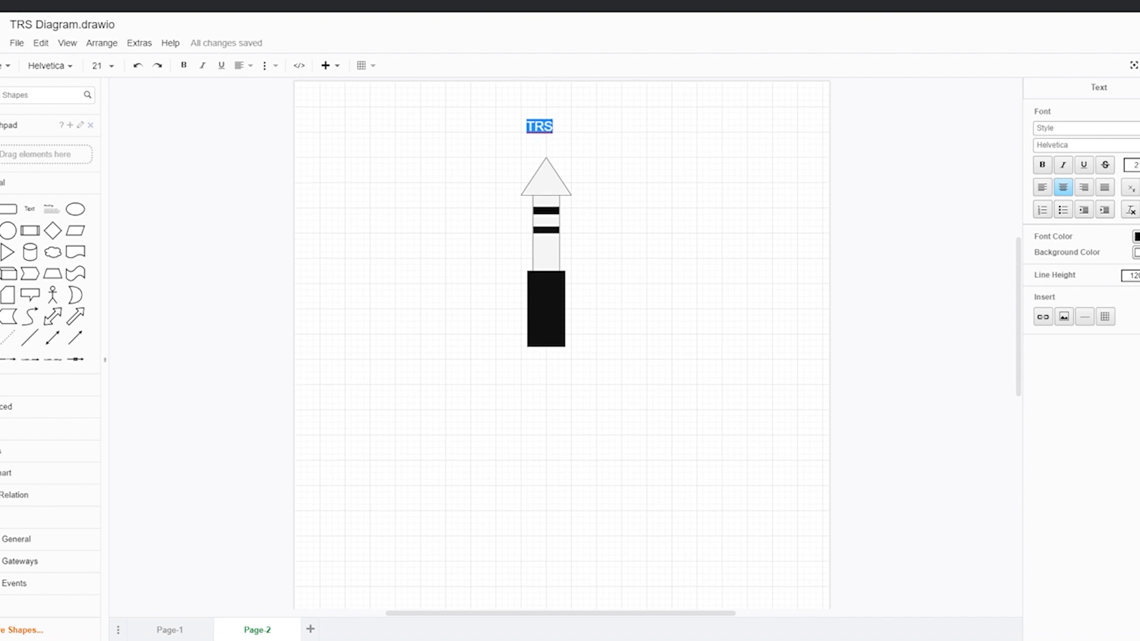
pyautogui.click(1139, 163)
pyautogui.click(1139, 162)
pyautogui.click(1139, 162)
pyautogui.click(1139, 162)
pyautogui.click(1139, 162)
pyautogui.click(1139, 162)
pyautogui.click(1139, 162)
pyautogui.click(1139, 162)
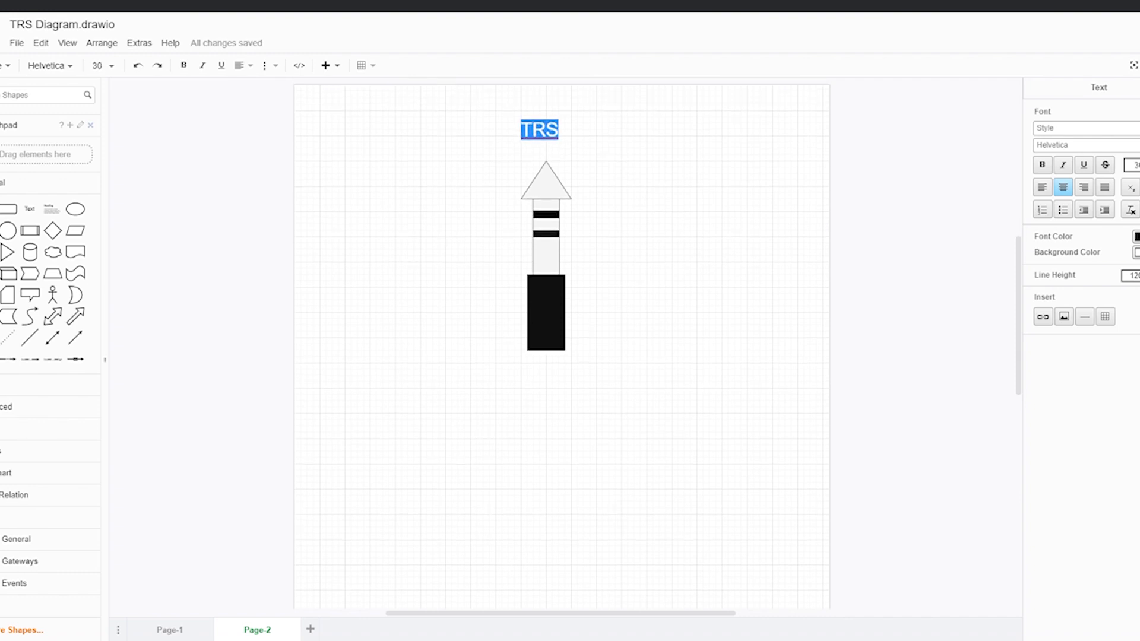
pyautogui.click(1139, 162)
pyautogui.click(1139, 162)
pyautogui.click(1139, 162)
pyautogui.click(1139, 162)
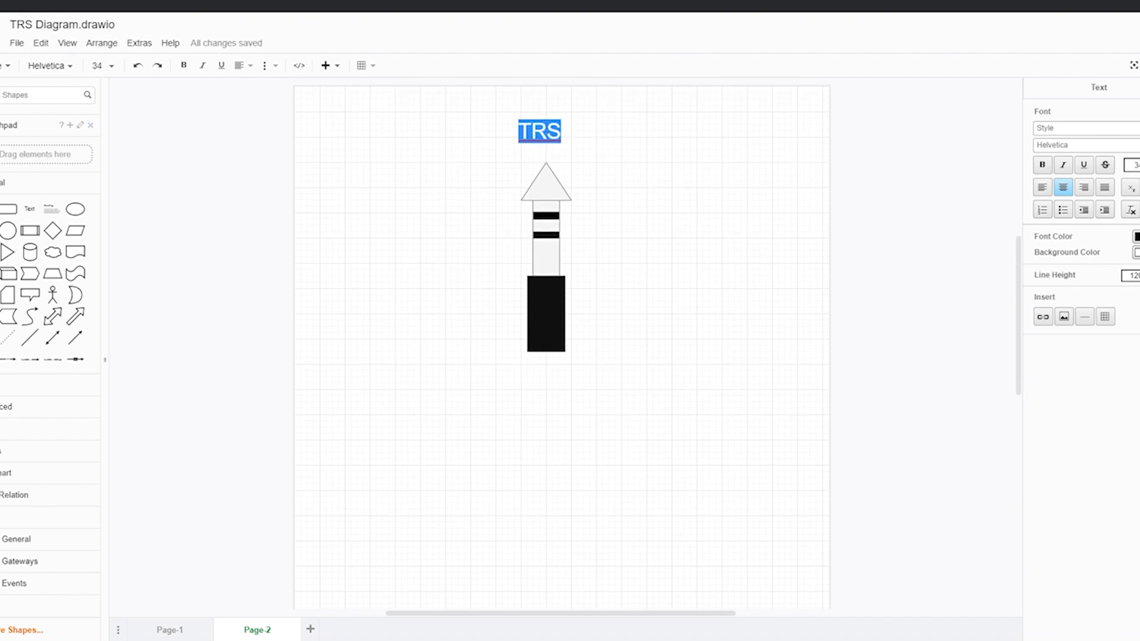
pyautogui.click(843, 171)
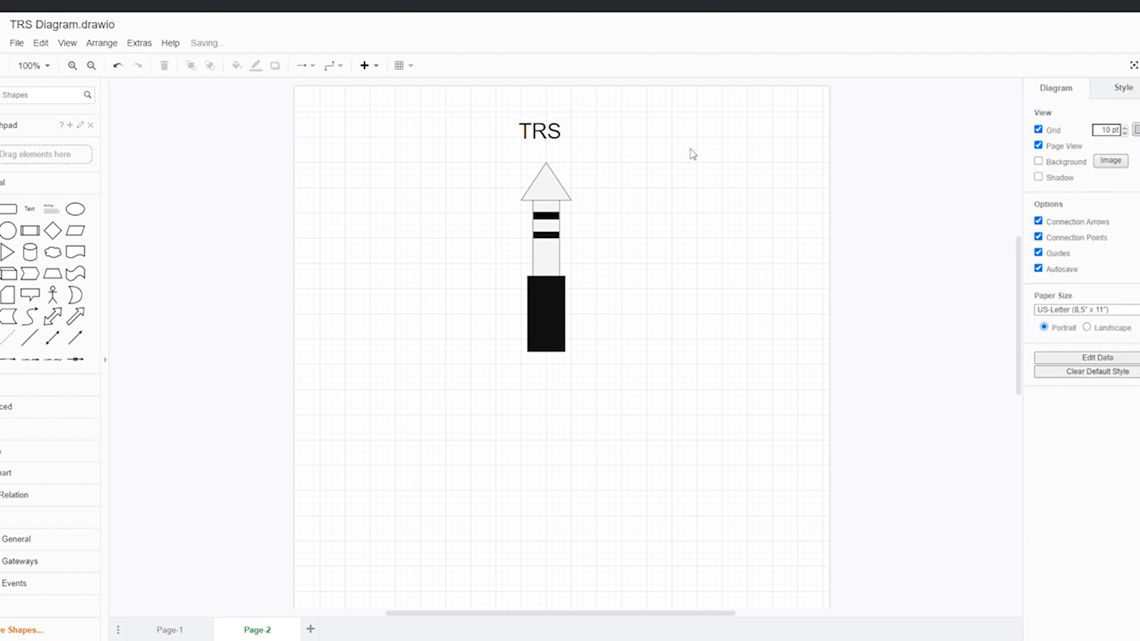
# Step: Shift the TRS label so it is centred above the triangular tip
pyautogui.click(547, 137)
pyautogui.moveTo(547, 136); pyautogui.dragTo(548, 131)
pyautogui.click(402, 354)
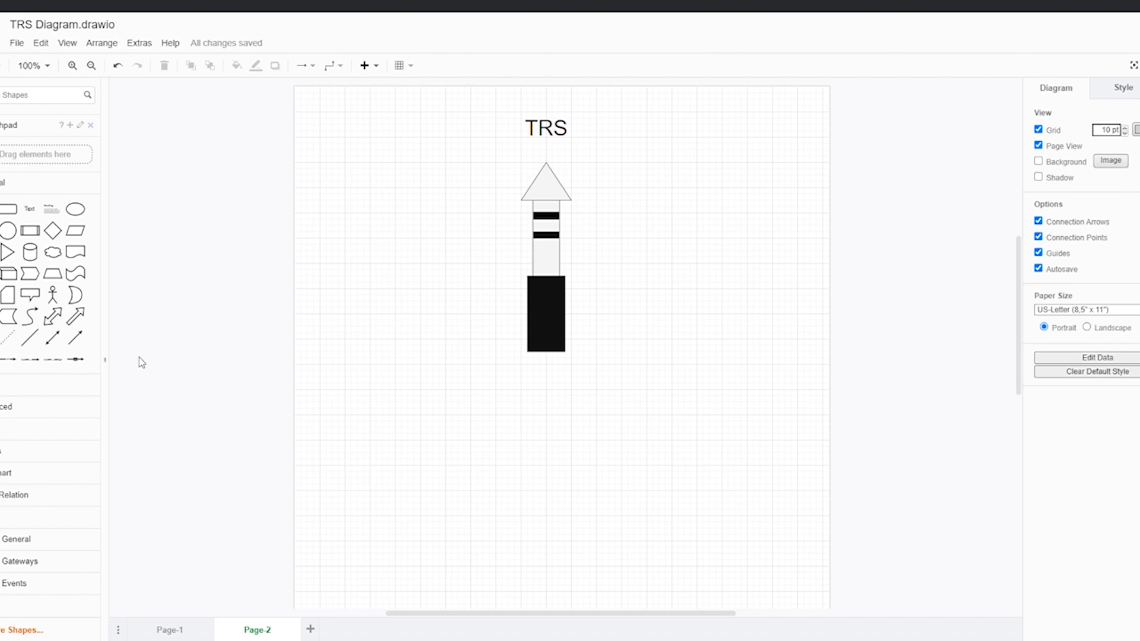
# Step: Extend the TRS title above the plug to read "TRS - Tip, Ring, Sleeve"
pyautogui.doubleClick(559, 134)
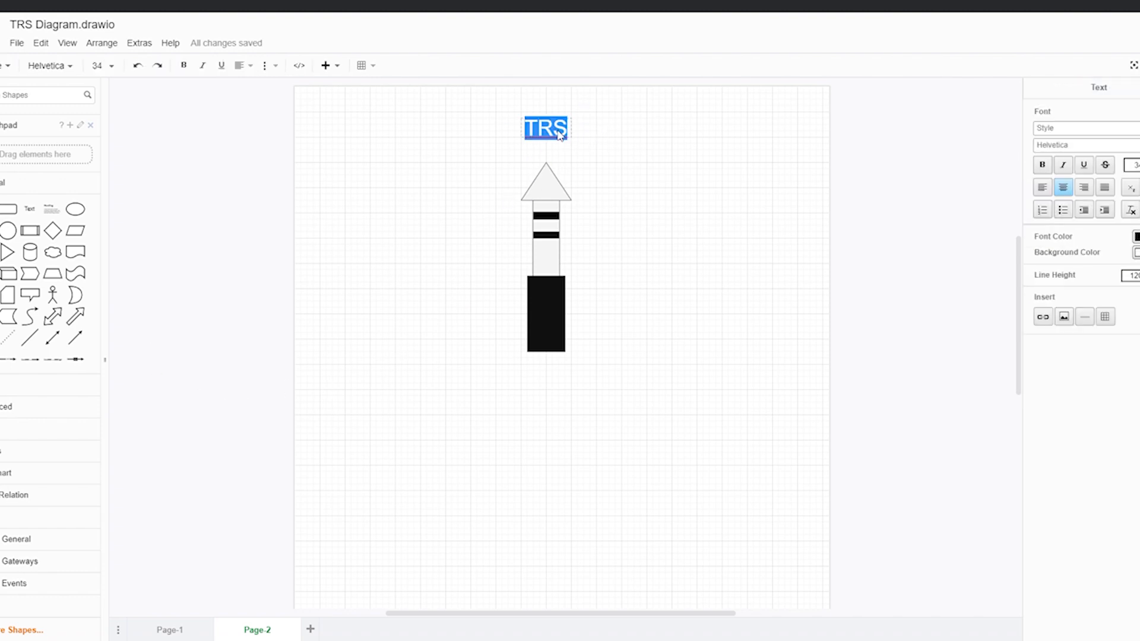
pyautogui.click(565, 134)
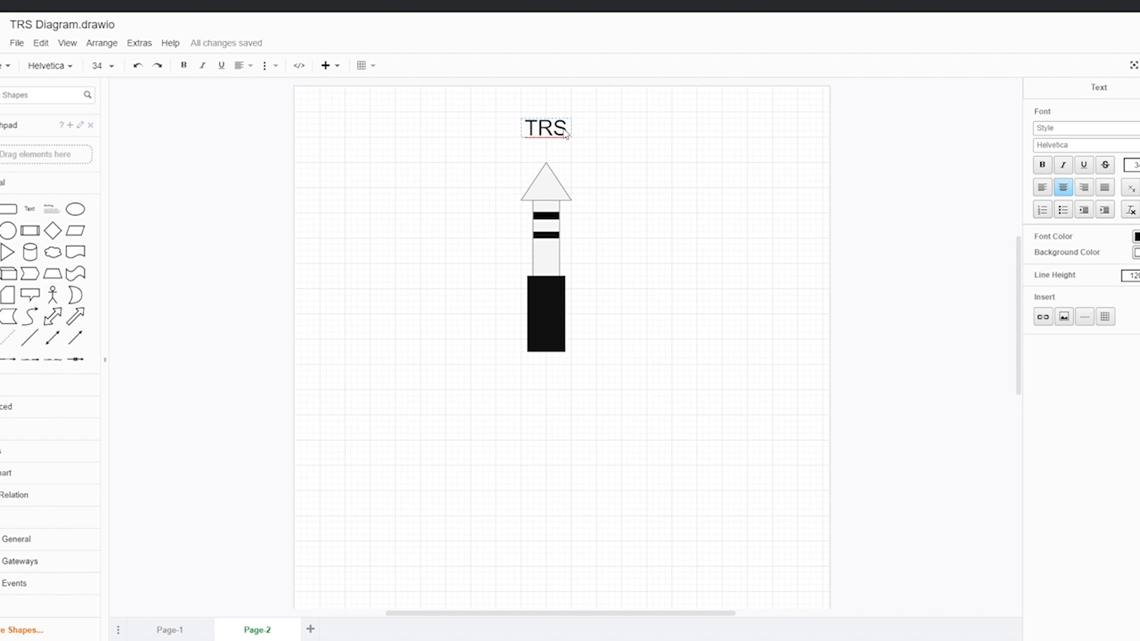
pyautogui.write('- Ti')
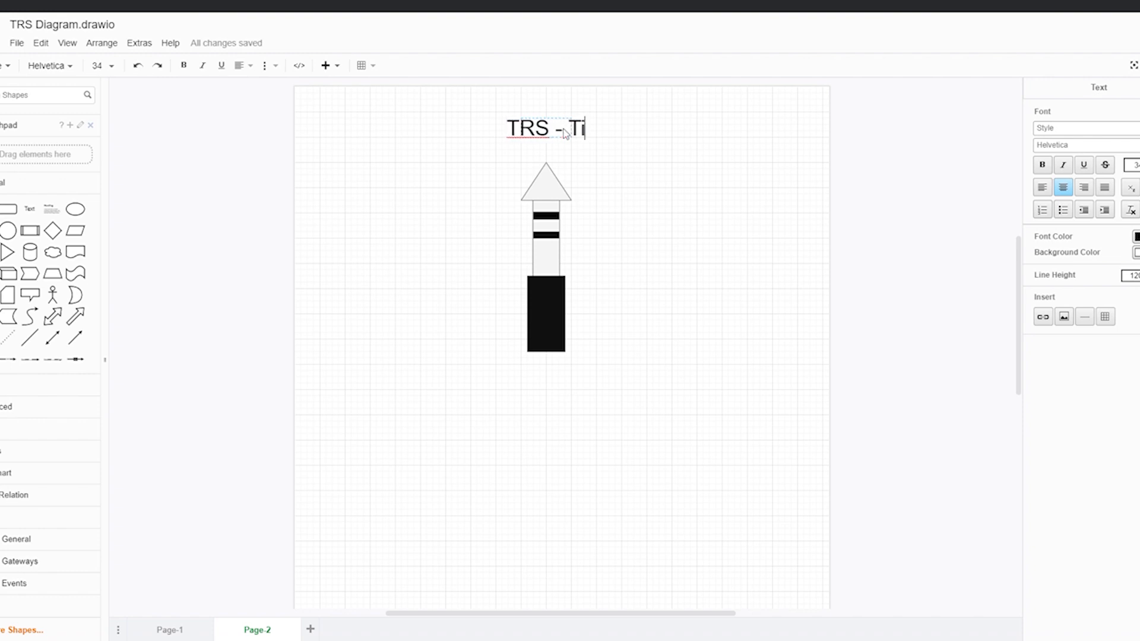
pyautogui.write('p, R')
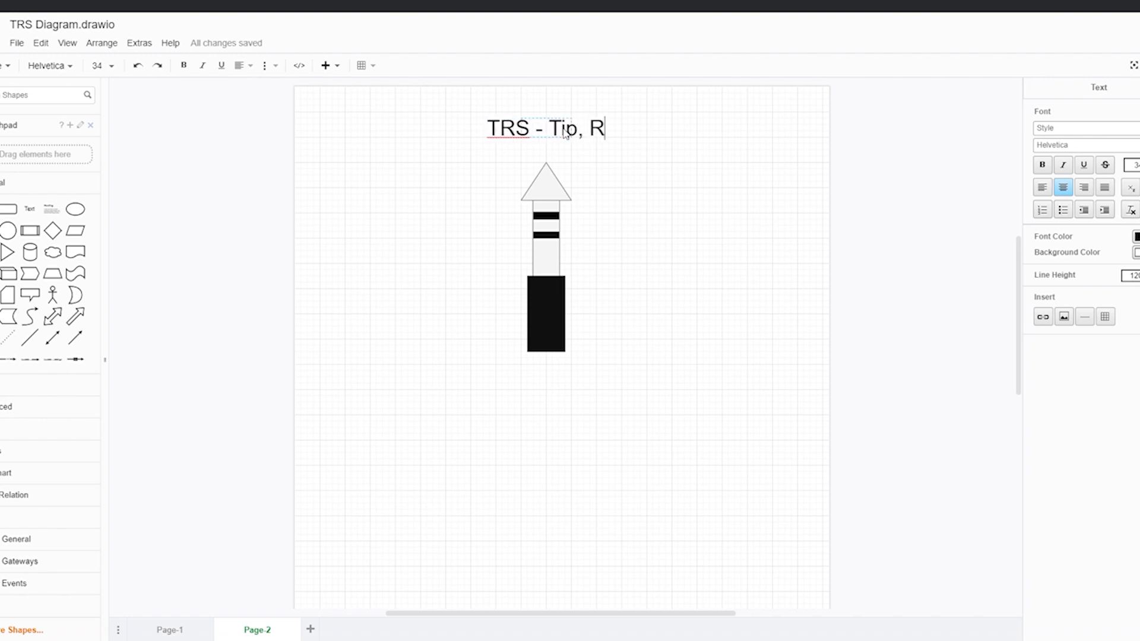
pyautogui.write('ing, Sleeve')
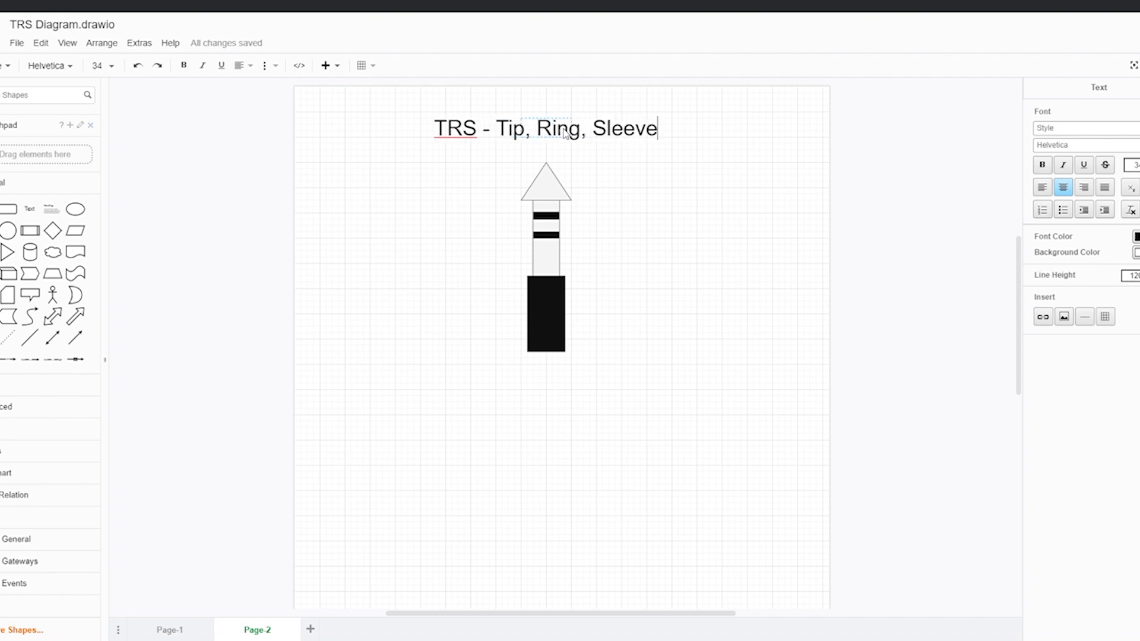
pyautogui.click(391, 268)
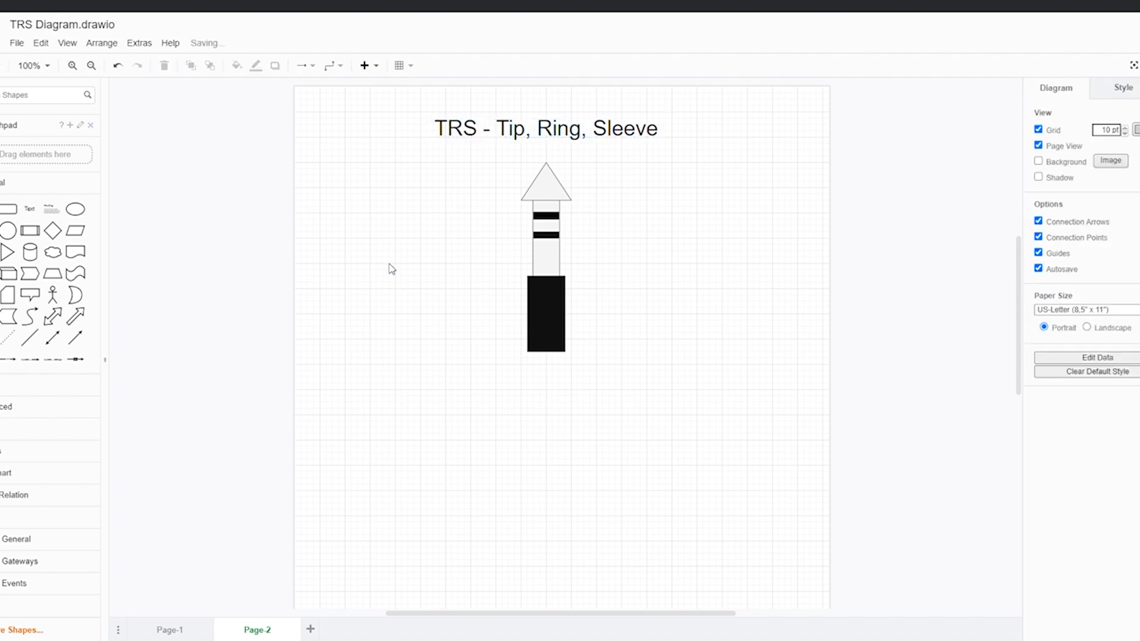
# Step: Place a horizontal arrow pointing at the triangular tip and add a text label reading Tip at its tail
pyautogui.click(75, 338)
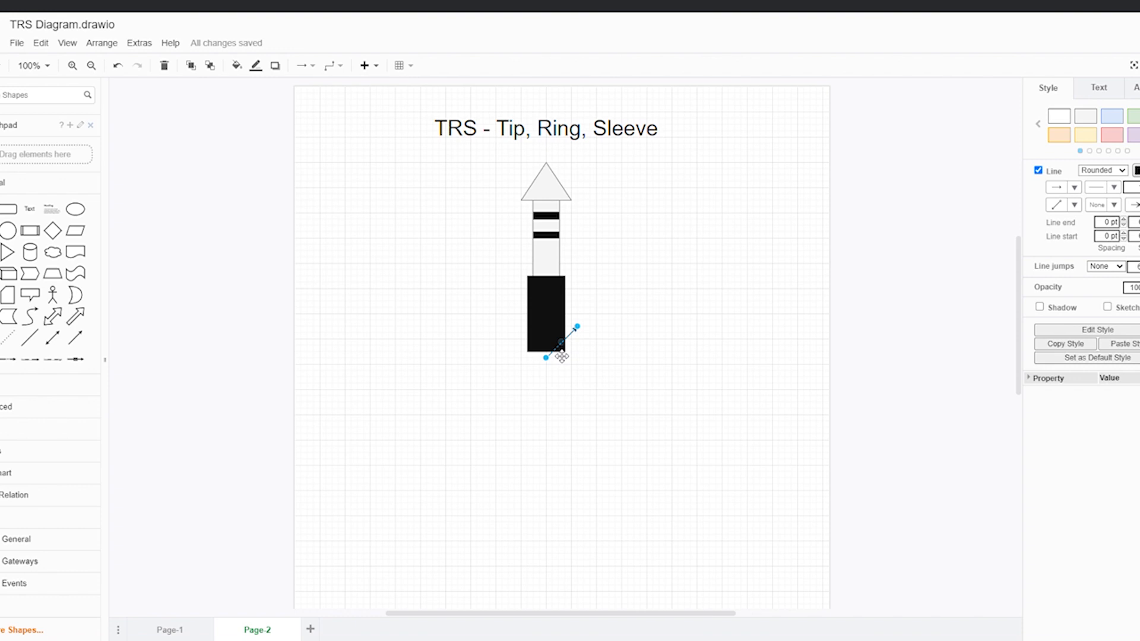
pyautogui.moveTo(562, 356); pyautogui.dragTo(658, 191)
pyautogui.doubleClick(683, 192)
pyautogui.click(683, 190)
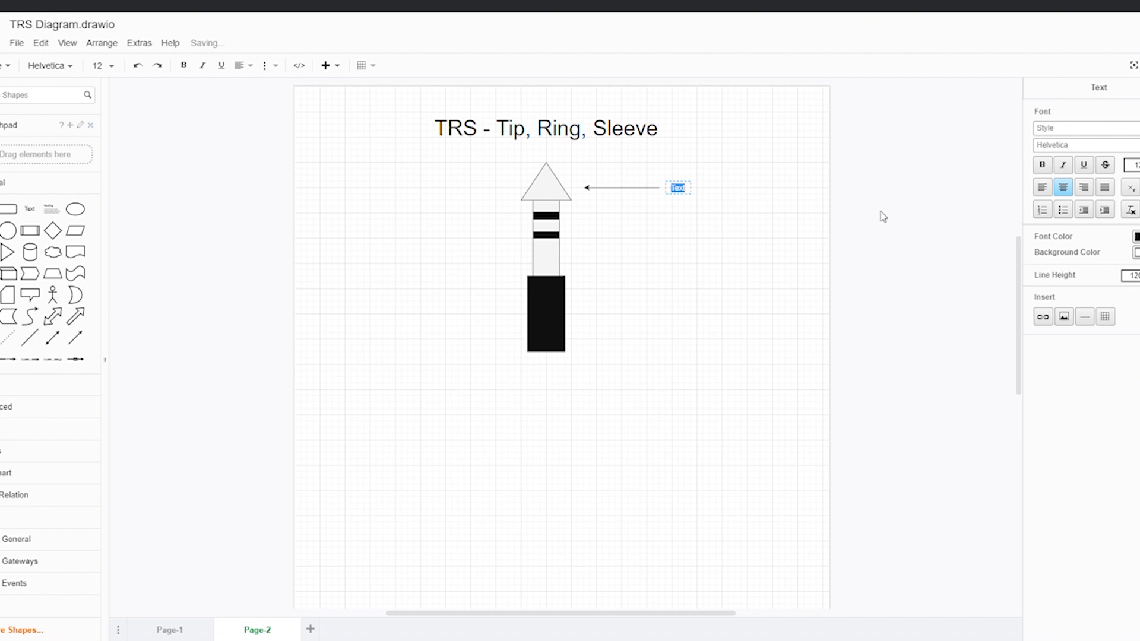
pyautogui.write('Tip')
# Step: Increase the Tip label's font size to 18
pyautogui.doubleClick(681, 189)
pyautogui.hotkey('ctrl', 'shift', ']')
pyautogui.hotkey('ctrl', 'shift', ']')
pyautogui.hotkey('ctrl', 'shift', ']')
pyautogui.hotkey('ctrl', 'shift', ']')
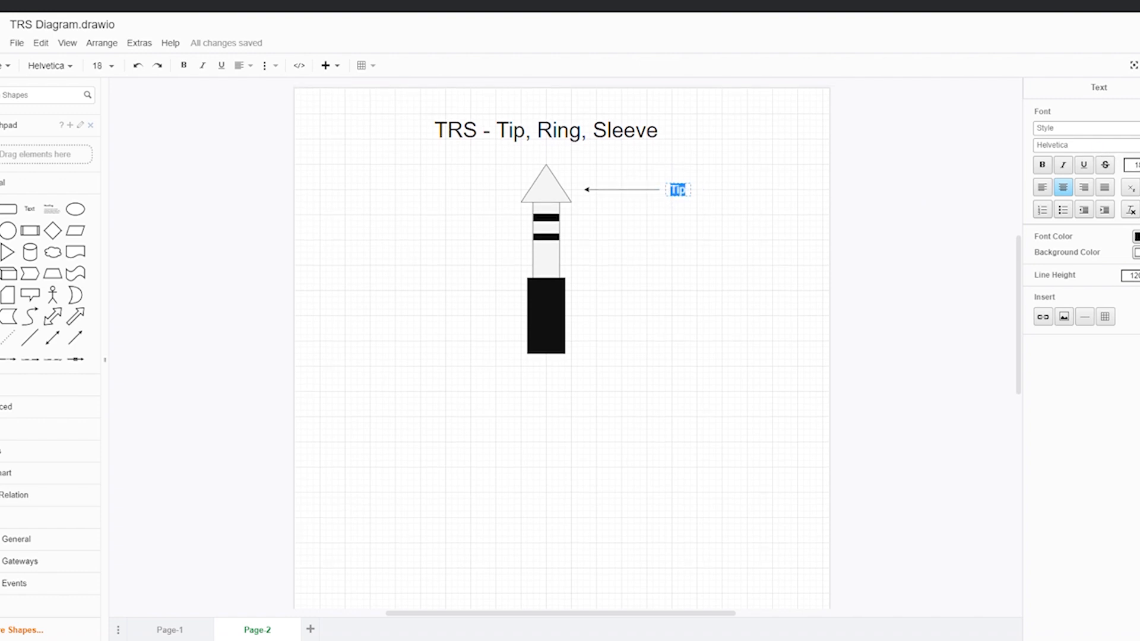
pyautogui.click(822, 280)
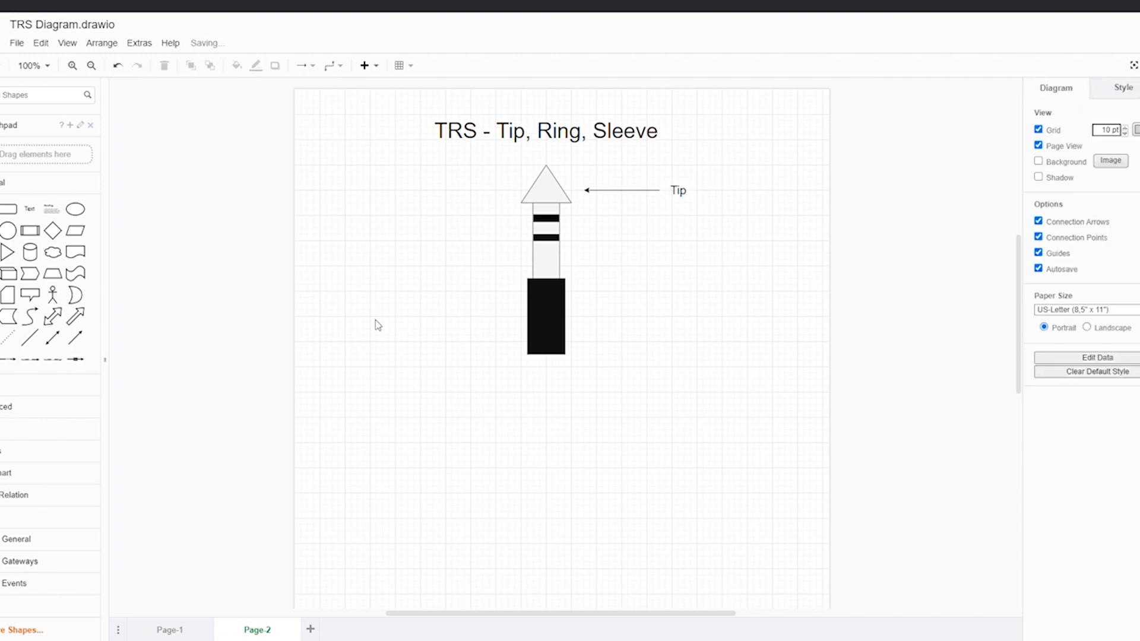
# Step: Place a horizontal arrow pointing between the two black bands and add a text box at its tail
pyautogui.click(75, 338)
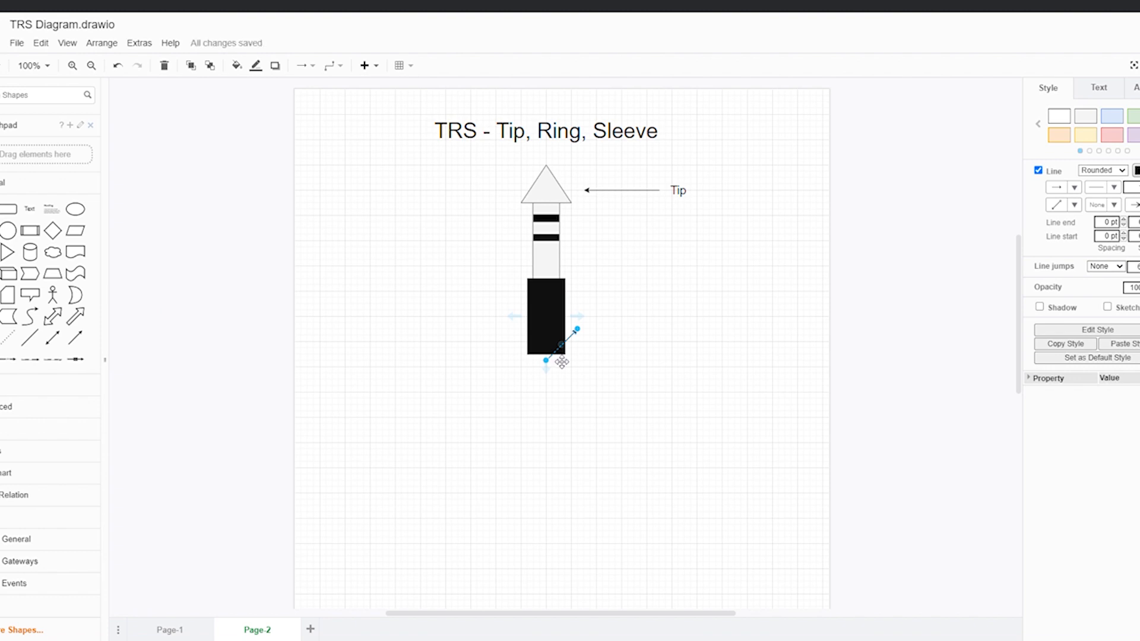
pyautogui.moveTo(560, 355); pyautogui.dragTo(631, 234)
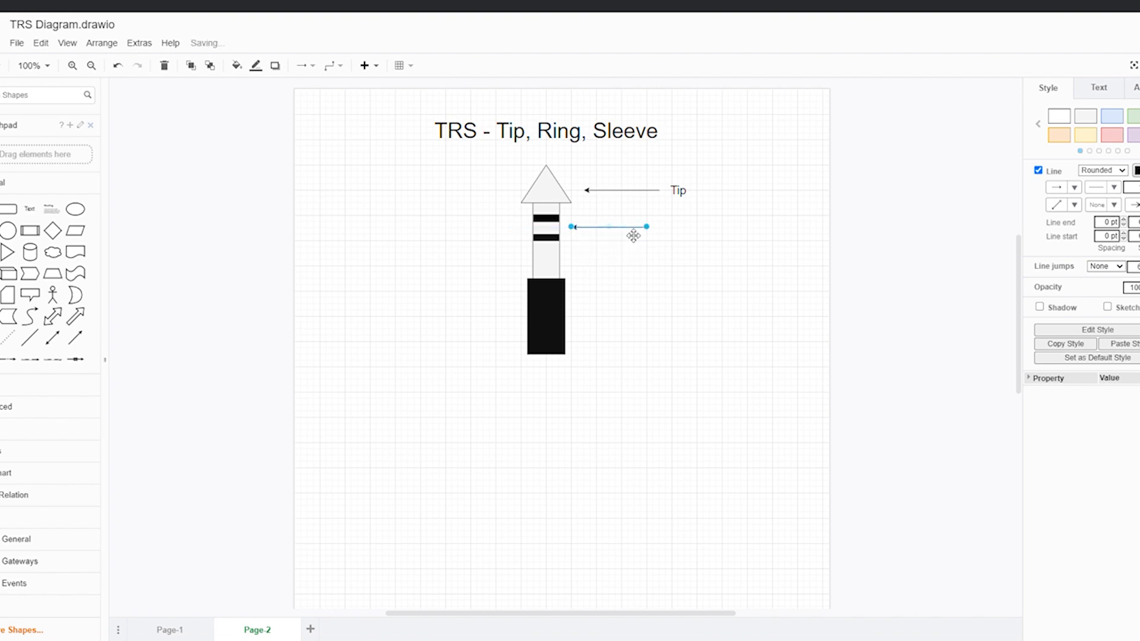
pyautogui.click(666, 229)
pyautogui.doubleClick(666, 230)
pyautogui.click(665, 228)
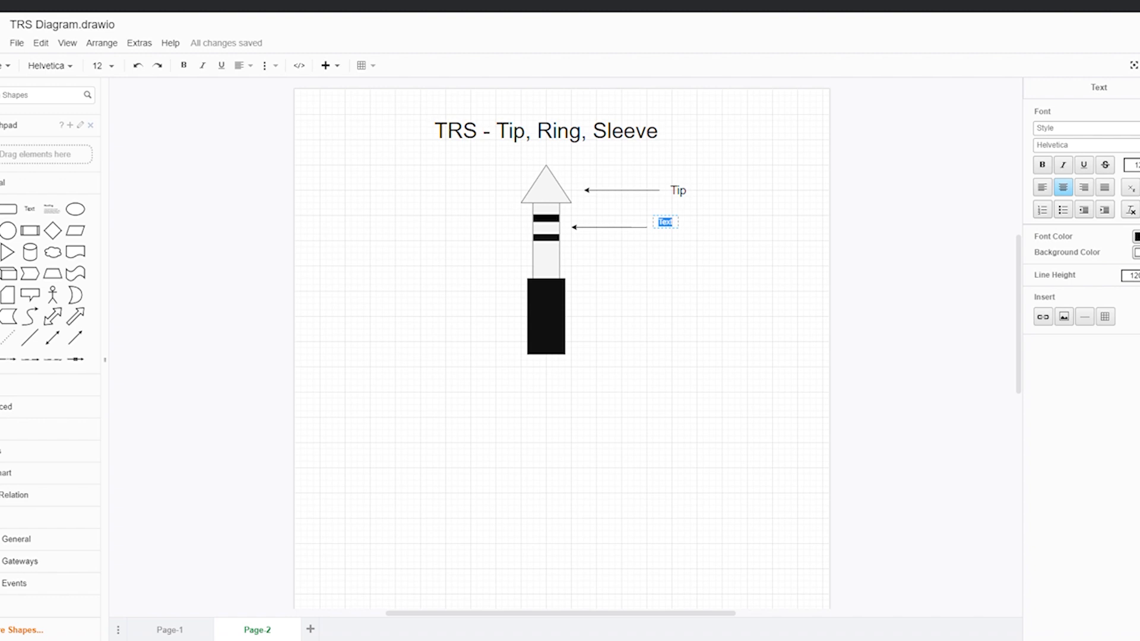
# Step: Set the new text box's font size to 20 and change its text to Ring
pyautogui.click(1139, 162)
pyautogui.click(1139, 163)
pyautogui.click(1139, 162)
pyautogui.click(1139, 162)
pyautogui.click(1139, 162)
pyautogui.click(1139, 162)
pyautogui.click(1139, 162)
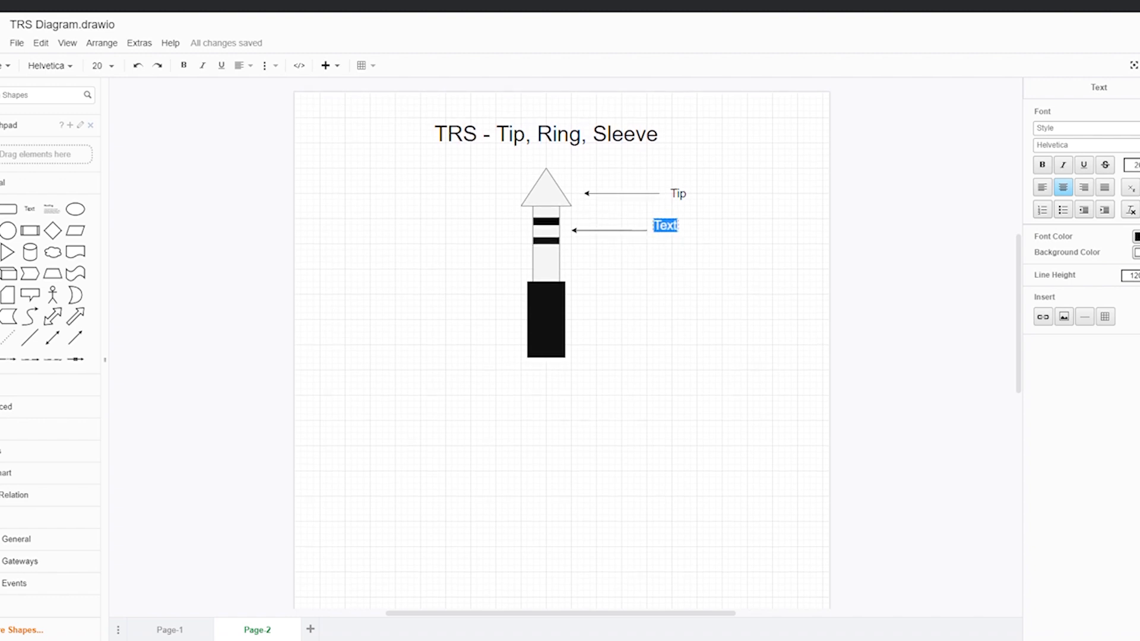
pyautogui.write('Ring')
pyautogui.press('Escape')
# Step: Move the Ring label so it lines up with the tail of its arrow
pyautogui.moveTo(703, 259); pyautogui.dragTo(680, 236)
pyautogui.click(679, 233)
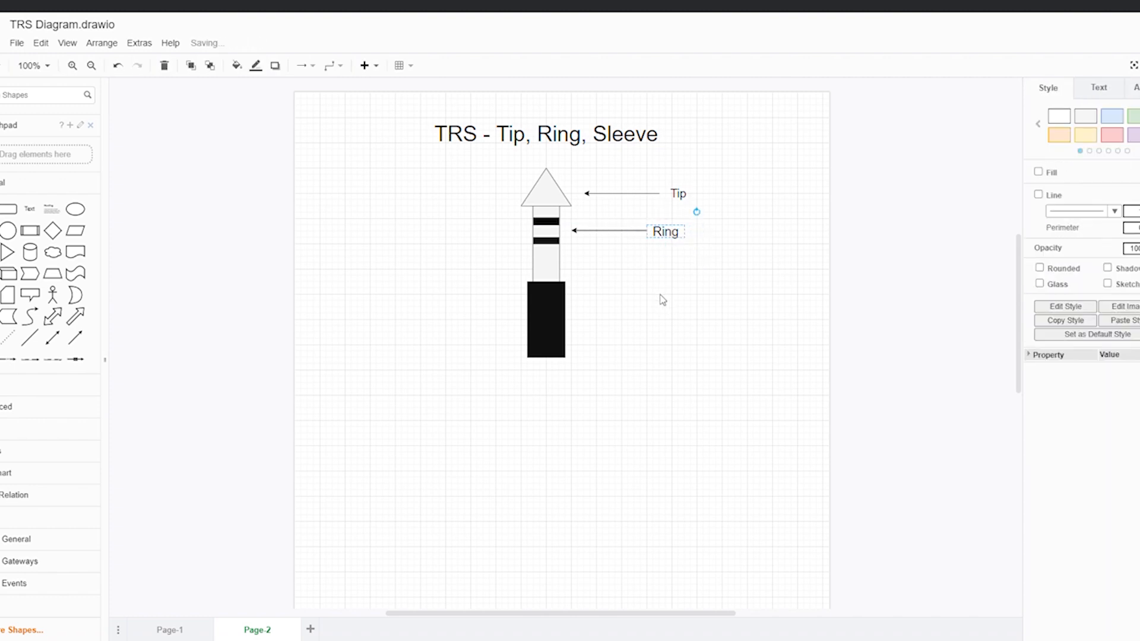
pyautogui.click(663, 300)
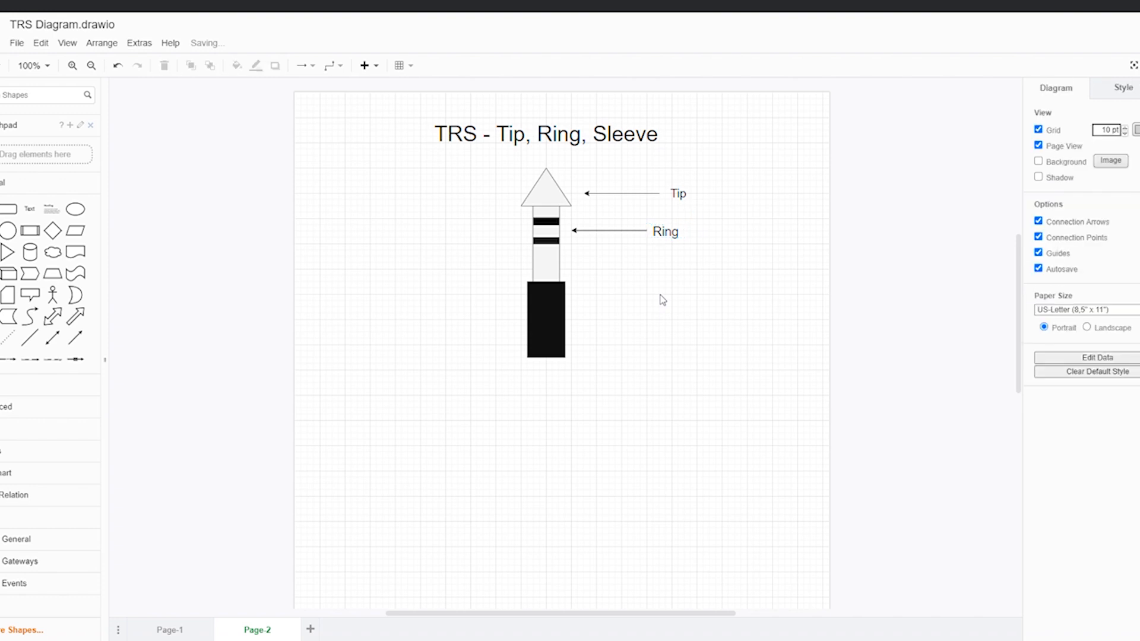
# Step: Place a horizontal arrow pointing at the shaft section below the bands and add a text box at its tail
pyautogui.click(75, 337)
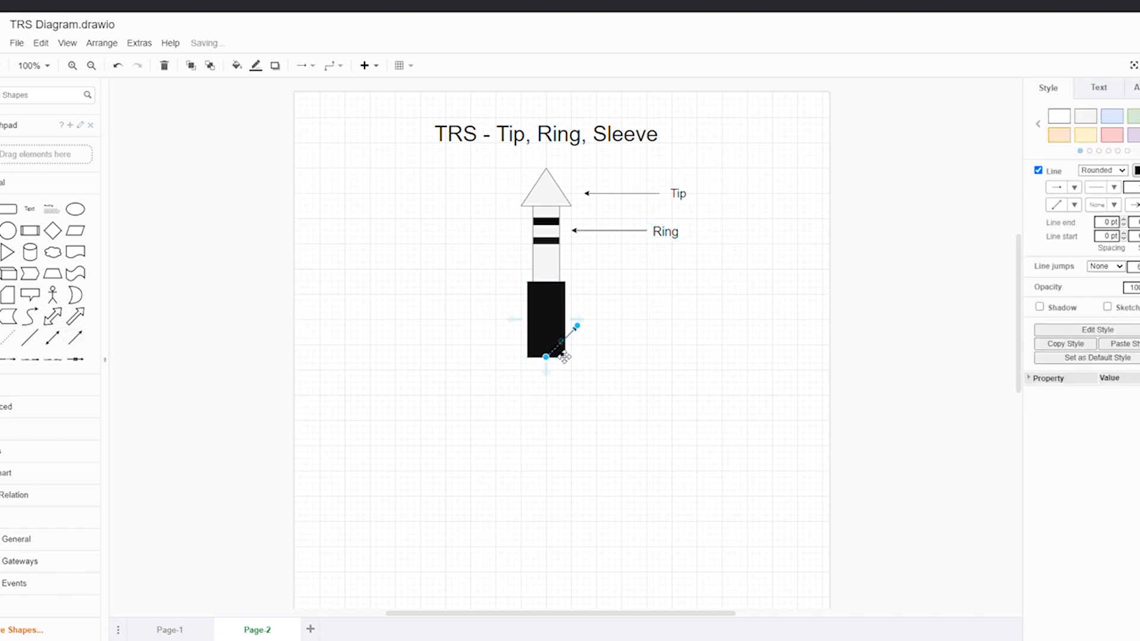
pyautogui.moveTo(563, 353); pyautogui.dragTo(654, 263)
pyautogui.doubleClick(665, 265)
pyautogui.click(665, 265)
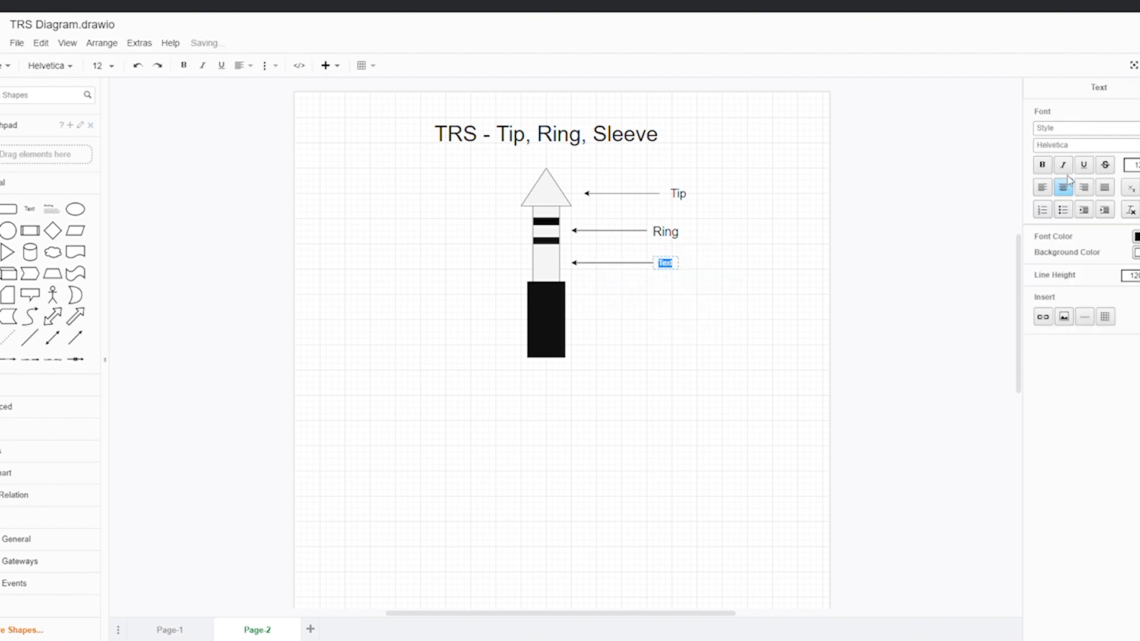
# Step: Increase the font size of the text box beside the lowest arrow to 24
pyautogui.hotkey('ctrl', 'shift', ']')
pyautogui.hotkey('ctrl', 'shift', ']')
pyautogui.hotkey('ctrl', 'shift', ']')
pyautogui.hotkey('ctrl', 'shift', ']')
pyautogui.hotkey('ctrl', 'shift', ']')
pyautogui.hotkey('ctrl', 'shift', ']')
pyautogui.hotkey('ctrl', 'shift', ']')
pyautogui.hotkey('ctrl', 'shift', ']')
pyautogui.hotkey('ctrl', 'shift', ']')
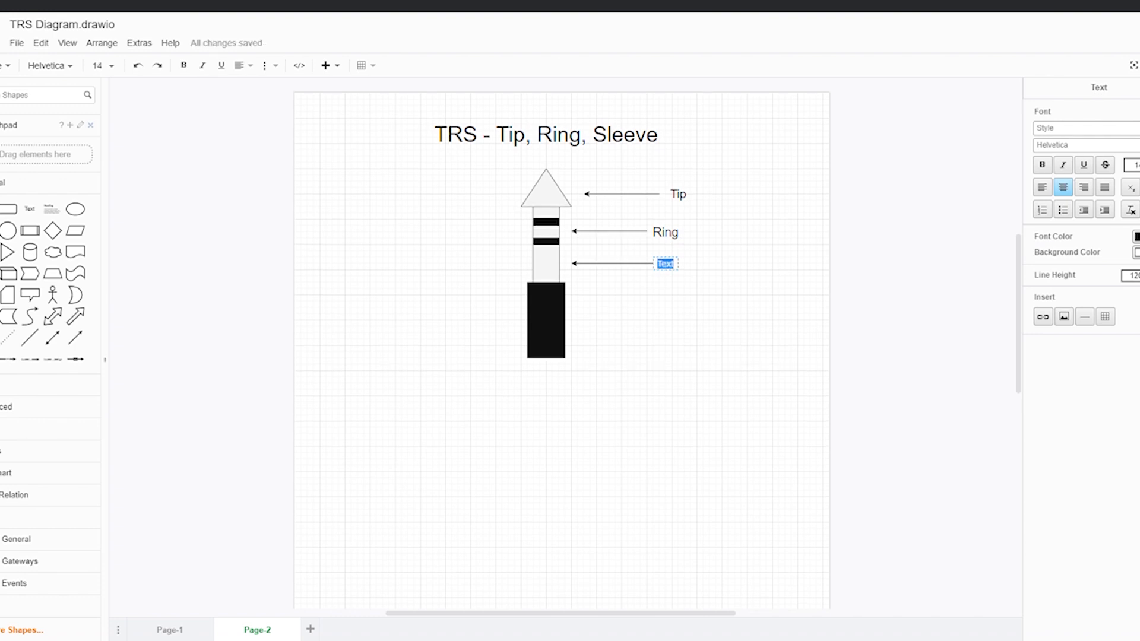
pyautogui.hotkey('ctrl', 'shift', ']')
pyautogui.hotkey('ctrl', 'shift', ']')
pyautogui.hotkey('ctrl', 'shift', ']')
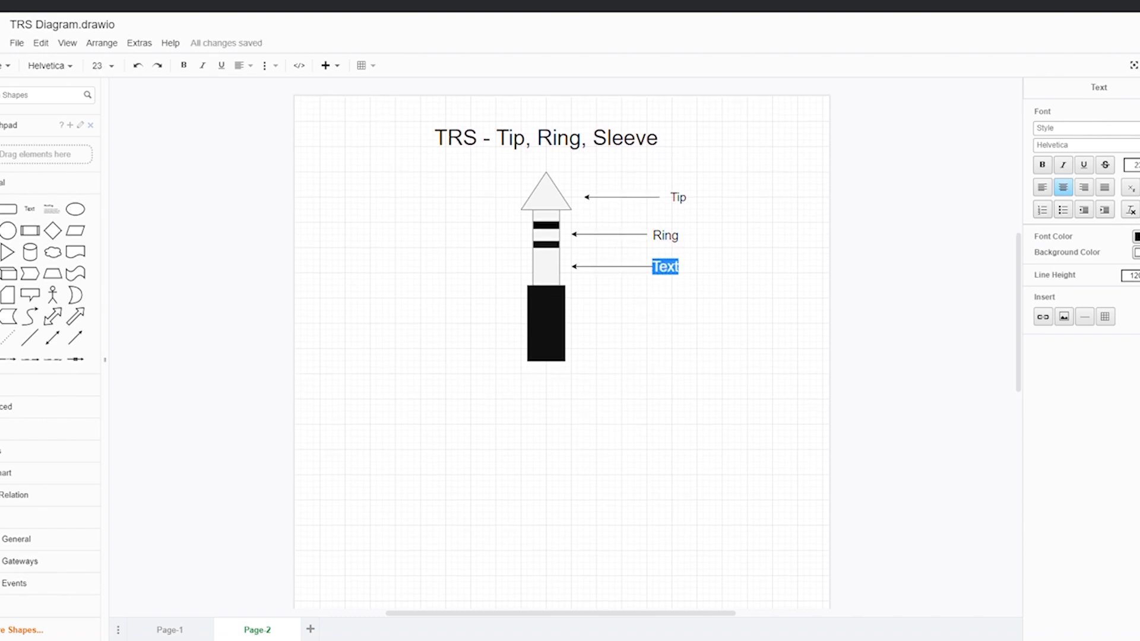
# Step: Change the lowest text box to read Sleeve and shift the label clear of its arrow
pyautogui.write('Sleeve')
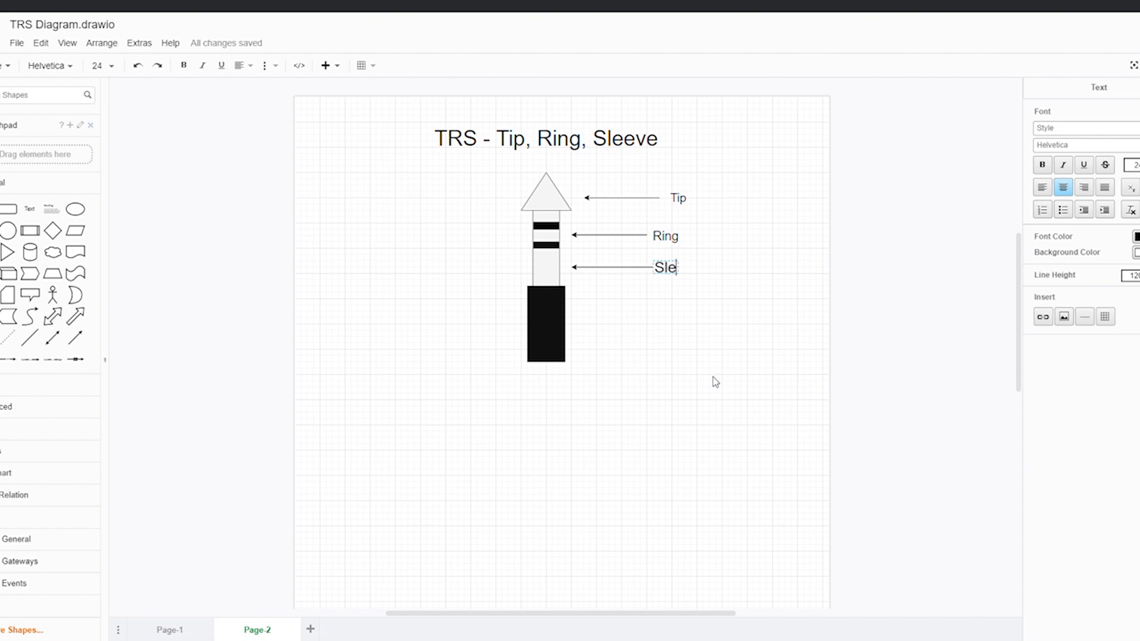
pyautogui.click(700, 330)
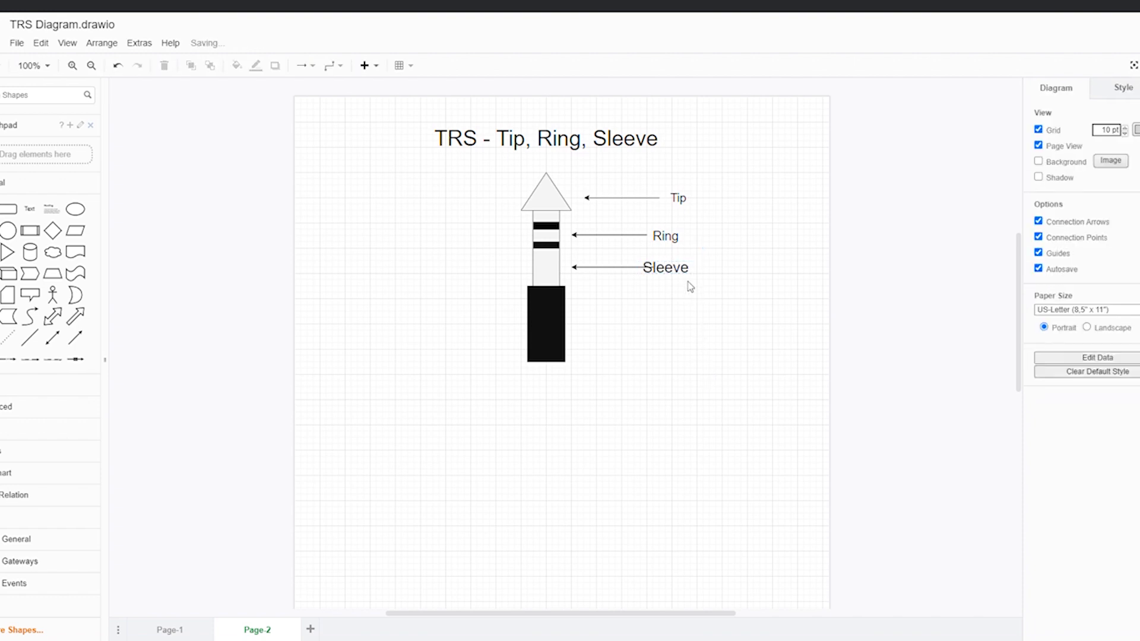
pyautogui.moveTo(685, 272); pyautogui.dragTo(699, 278)
pyautogui.click(652, 310)
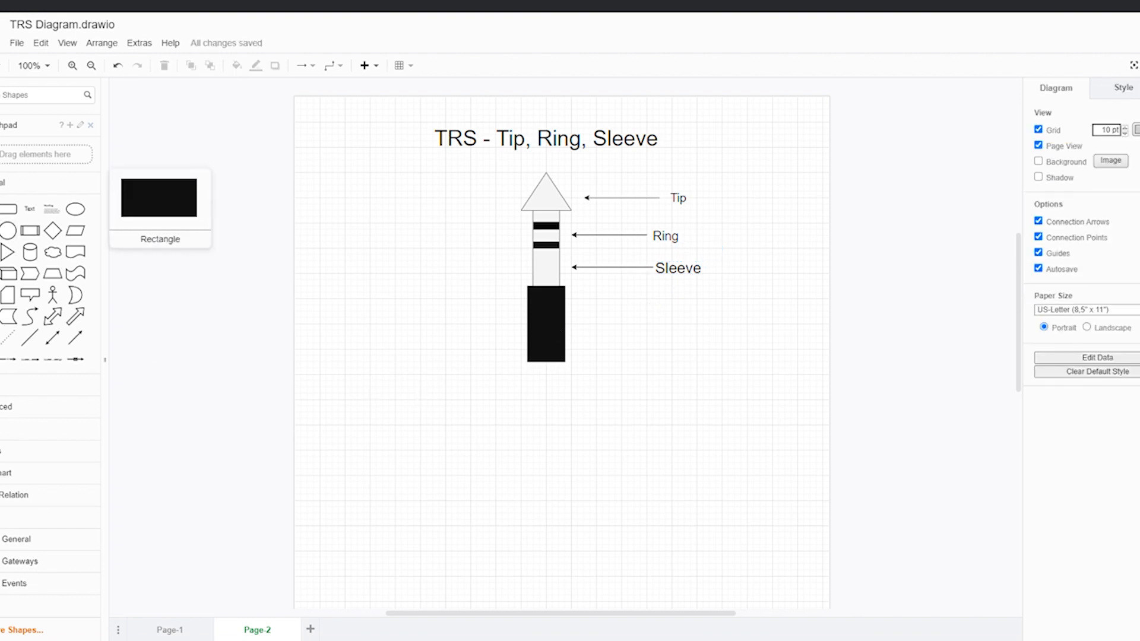
# Step: Add a light grey rectangle, narrow it to a thin upright pin, and position it at the black body's lower left edge
pyautogui.click(8, 209)
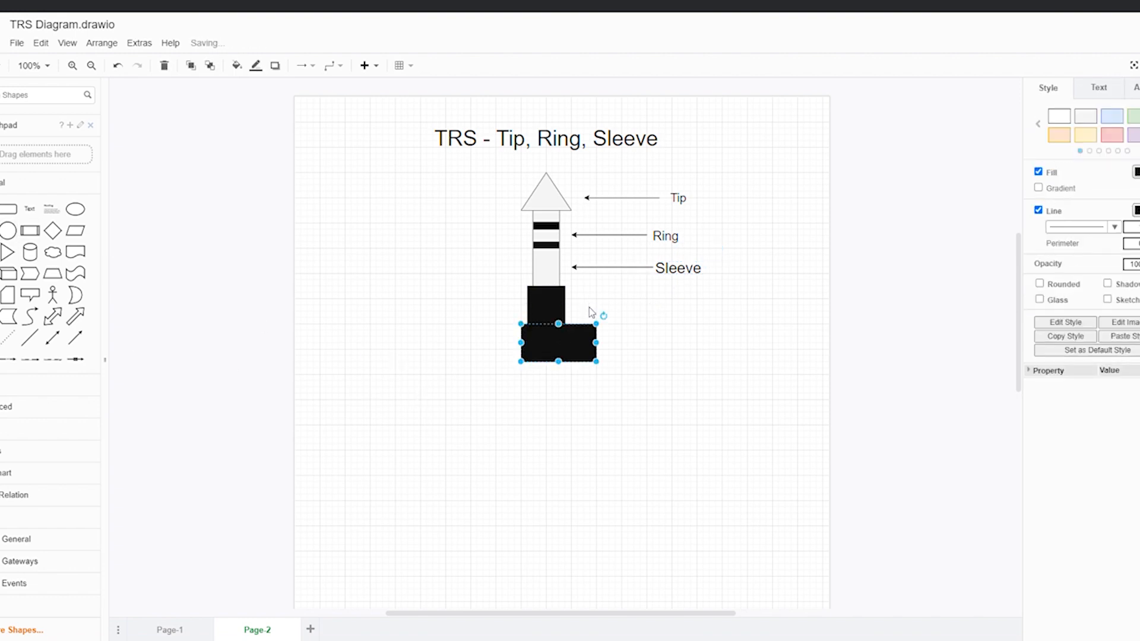
pyautogui.click(1092, 121)
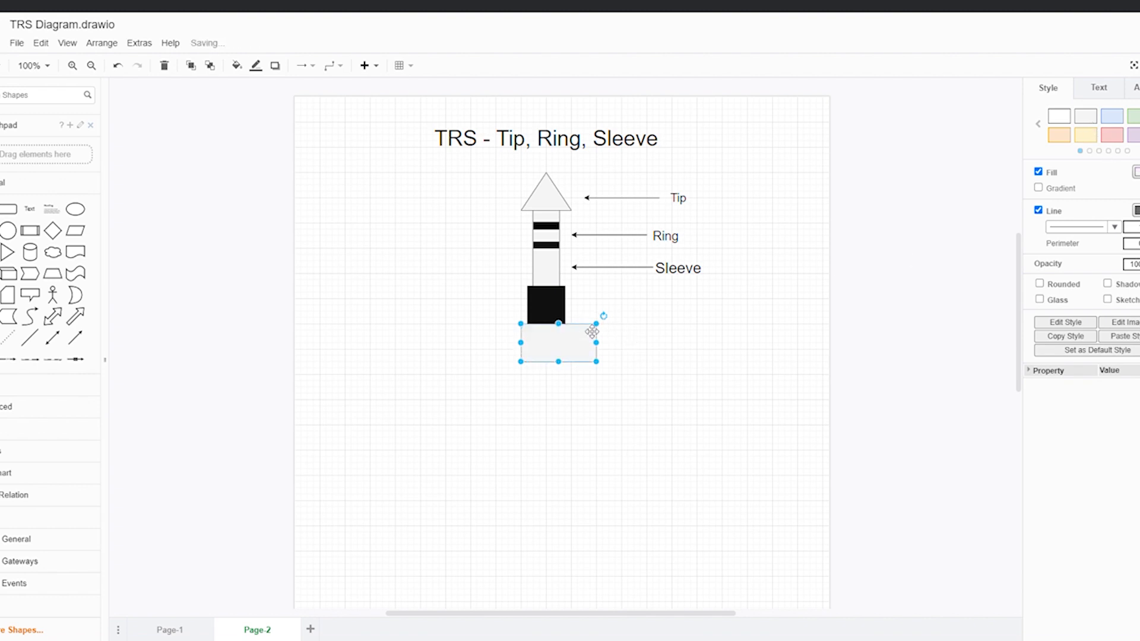
pyautogui.moveTo(596, 323); pyautogui.dragTo(536, 339)
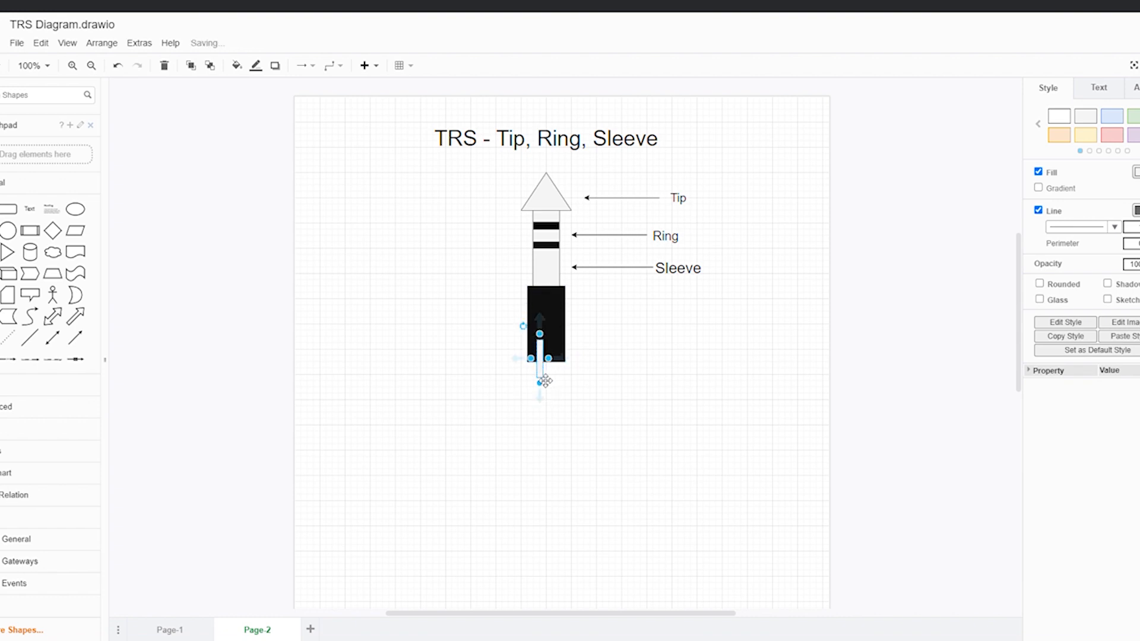
pyautogui.moveTo(543, 379); pyautogui.dragTo(536, 408)
# Step: Extend the black body downward to meet the light grey pin and shorten the pin beneath it
pyautogui.click(556, 356)
pyautogui.moveTo(547, 362); pyautogui.dragTo(547, 373)
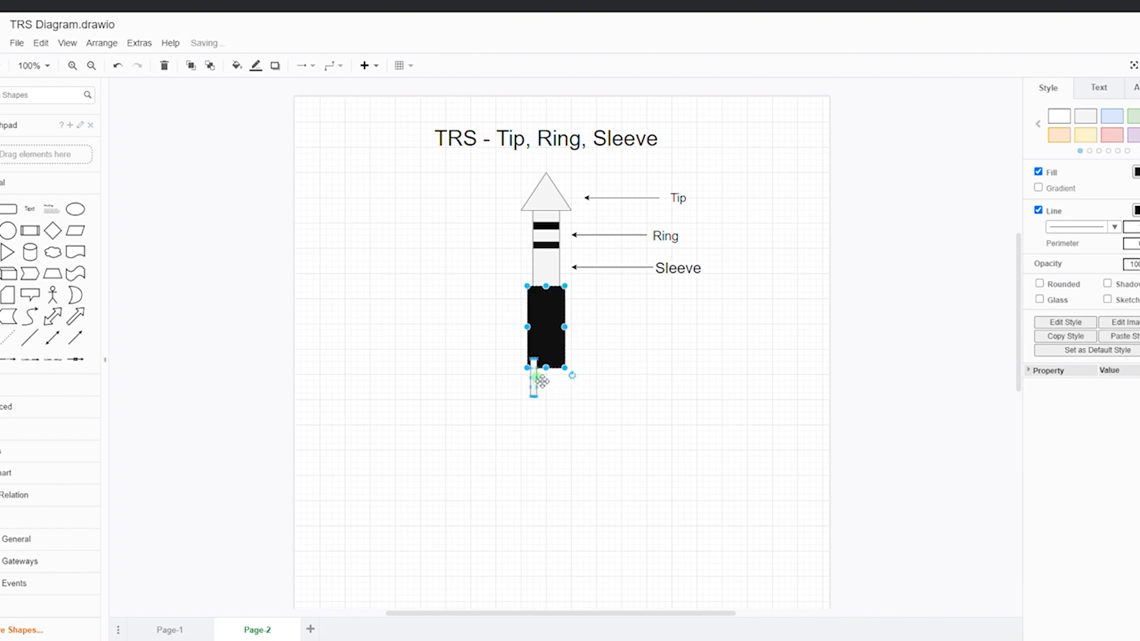
pyautogui.moveTo(541, 397)
pyautogui.moveTo(542, 372)
pyautogui.mouseDown()
pyautogui.moveTo(537, 380)
pyautogui.moveTo(548, 376)
pyautogui.mouseUp()
pyautogui.click(543, 362)
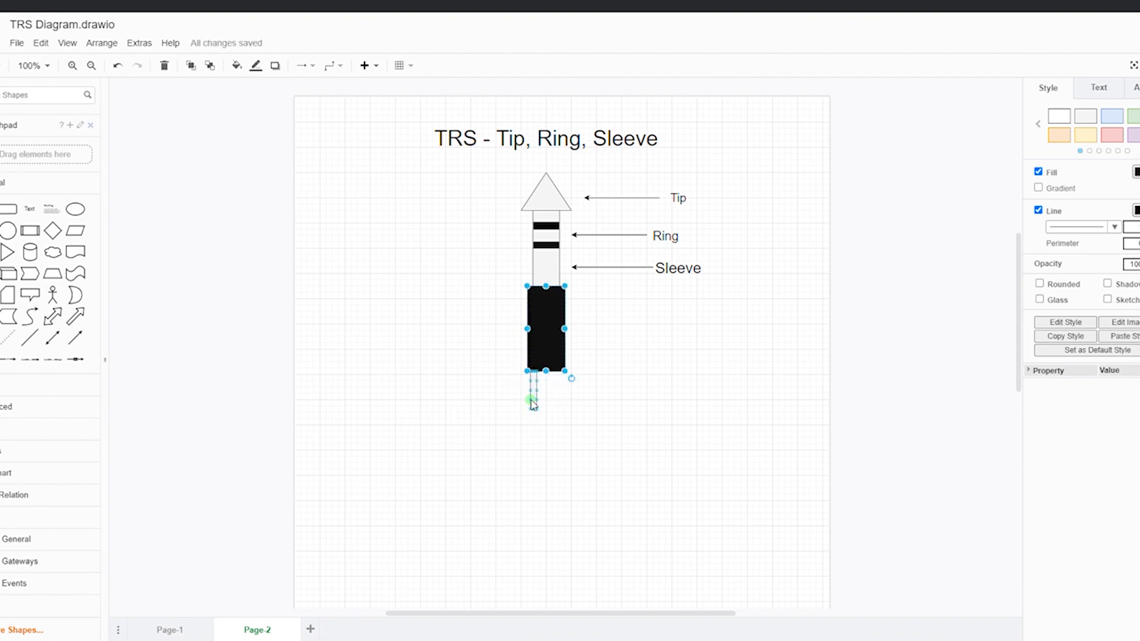
pyautogui.click(536, 407)
pyautogui.moveTo(537, 421); pyautogui.dragTo(535, 408)
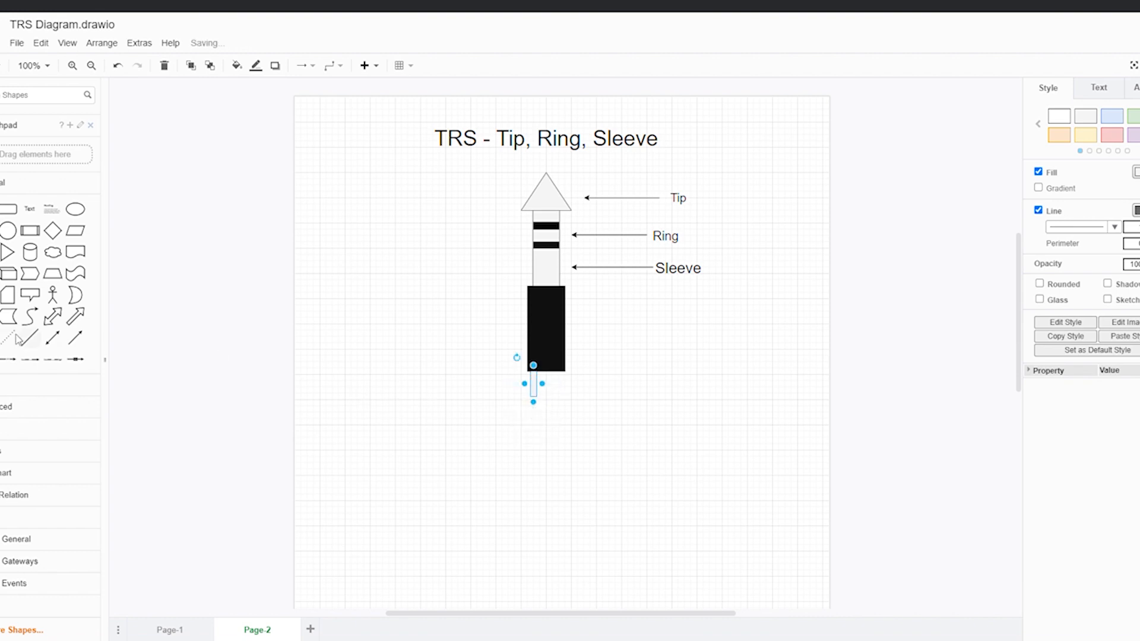
# Step: Add a second light grey upright pin, longer than the first, below the centre of the black body
pyautogui.click(0, 209)
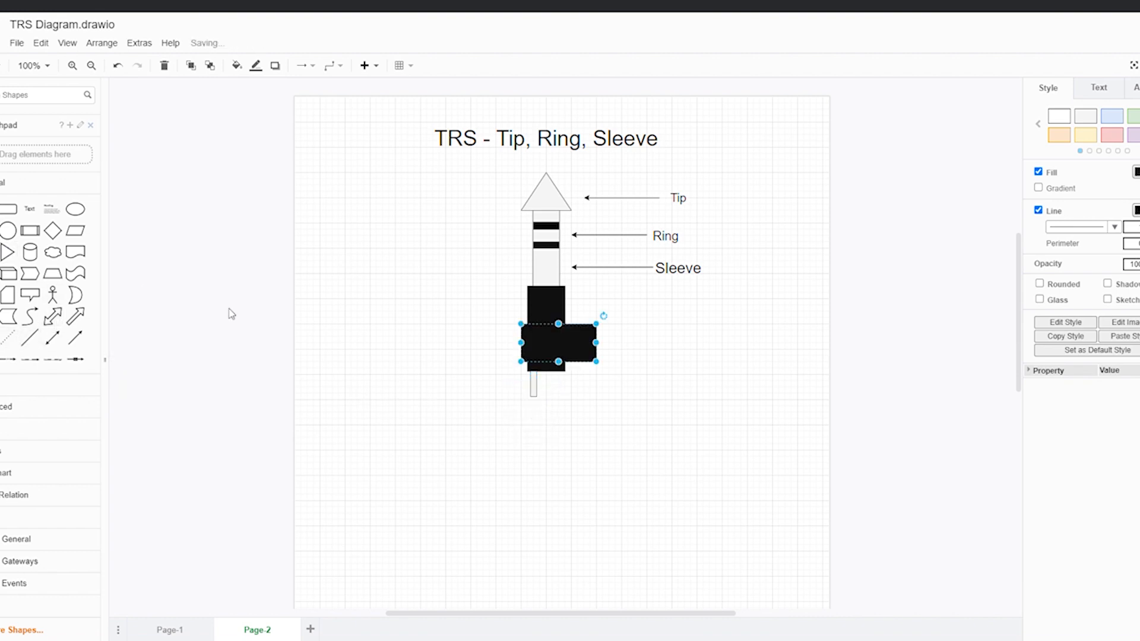
pyautogui.click(1086, 117)
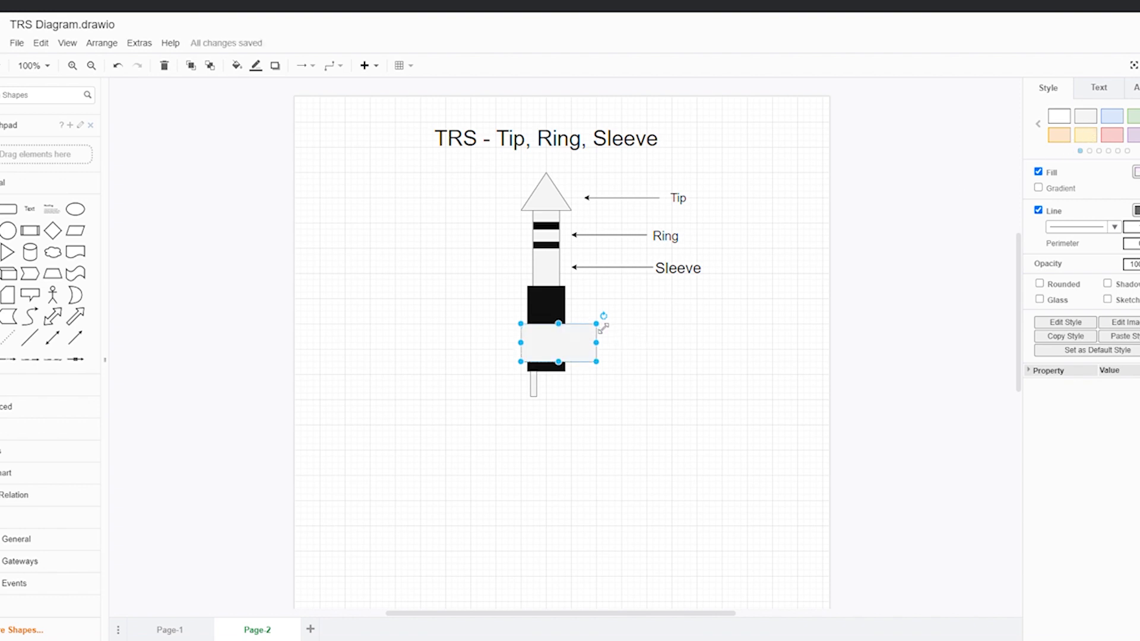
pyautogui.moveTo(597, 323); pyautogui.dragTo(547, 411)
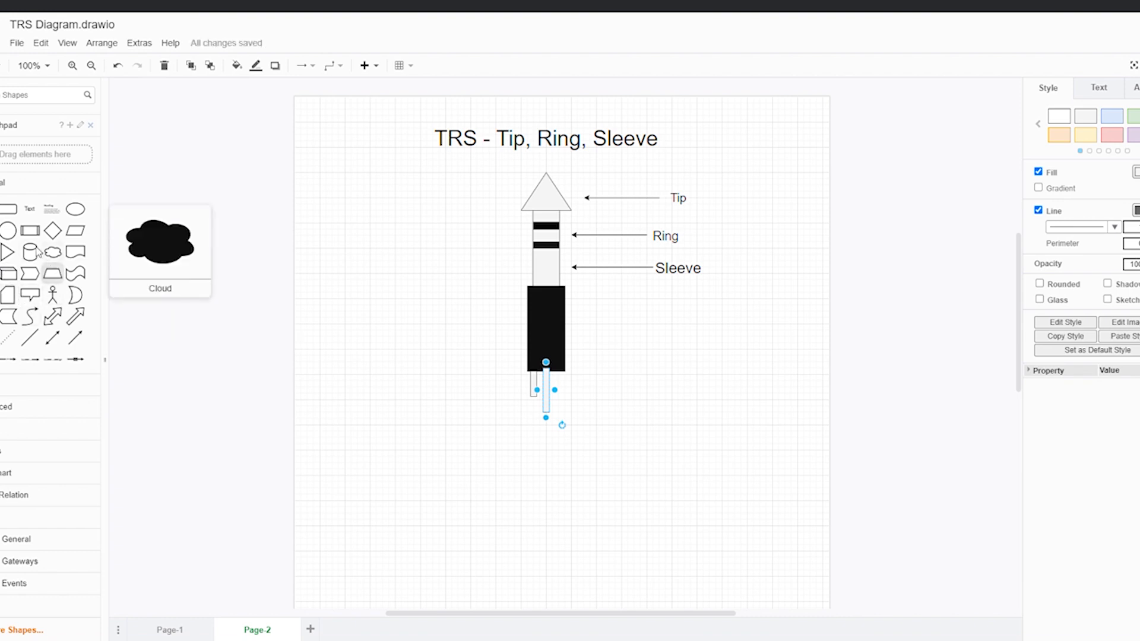
# Step: Add a third light grey rectangle, narrow it to a thin upright pin, and place it below the black body's lower right edge
pyautogui.click(1, 209)
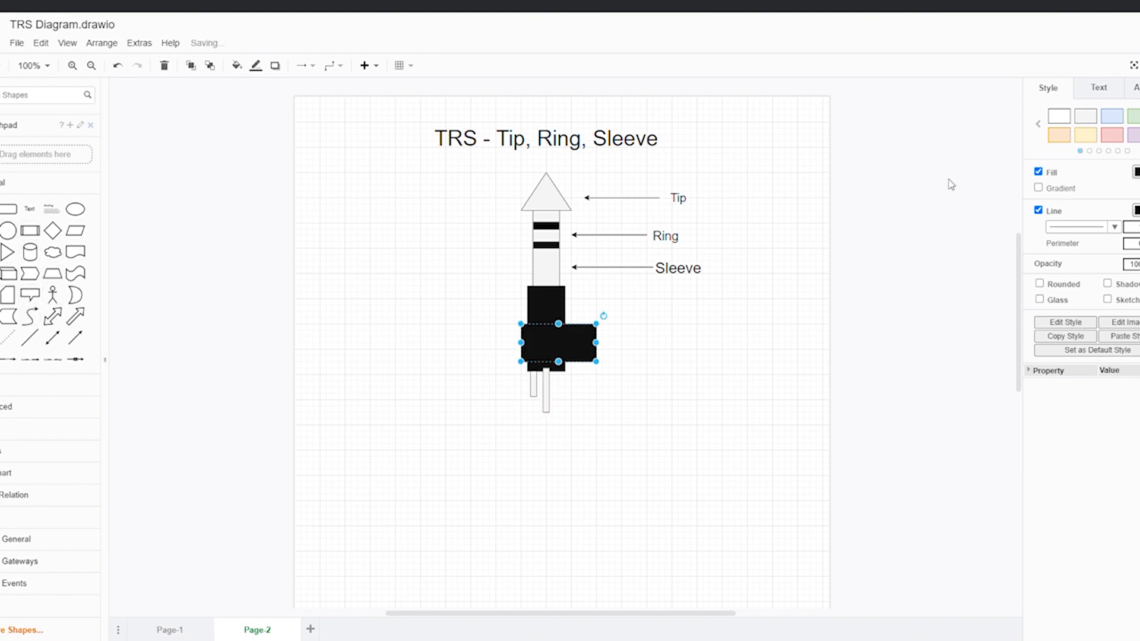
pyautogui.click(1082, 120)
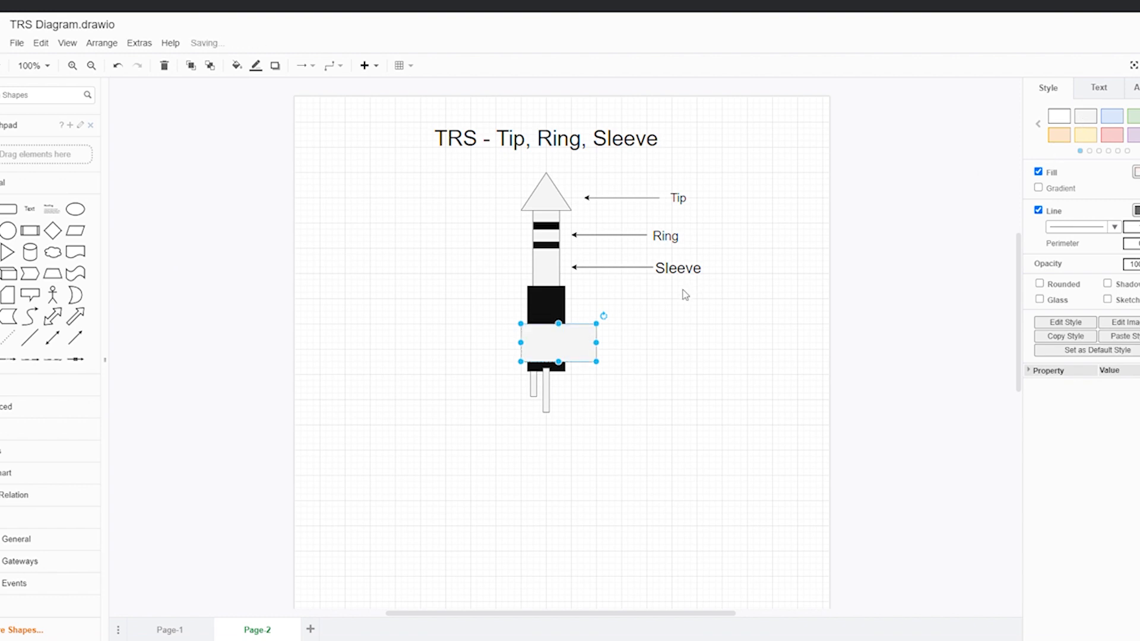
pyautogui.moveTo(596, 324); pyautogui.dragTo(576, 359)
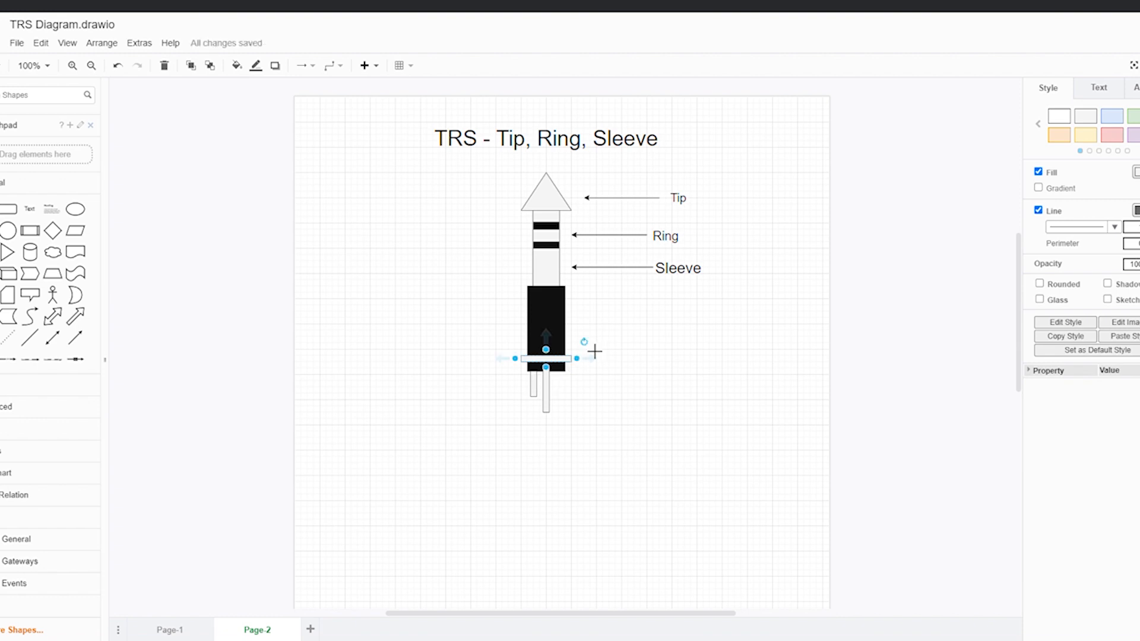
pyautogui.moveTo(593, 349); pyautogui.dragTo(567, 410)
pyautogui.moveTo(547, 366); pyautogui.dragTo(562, 394)
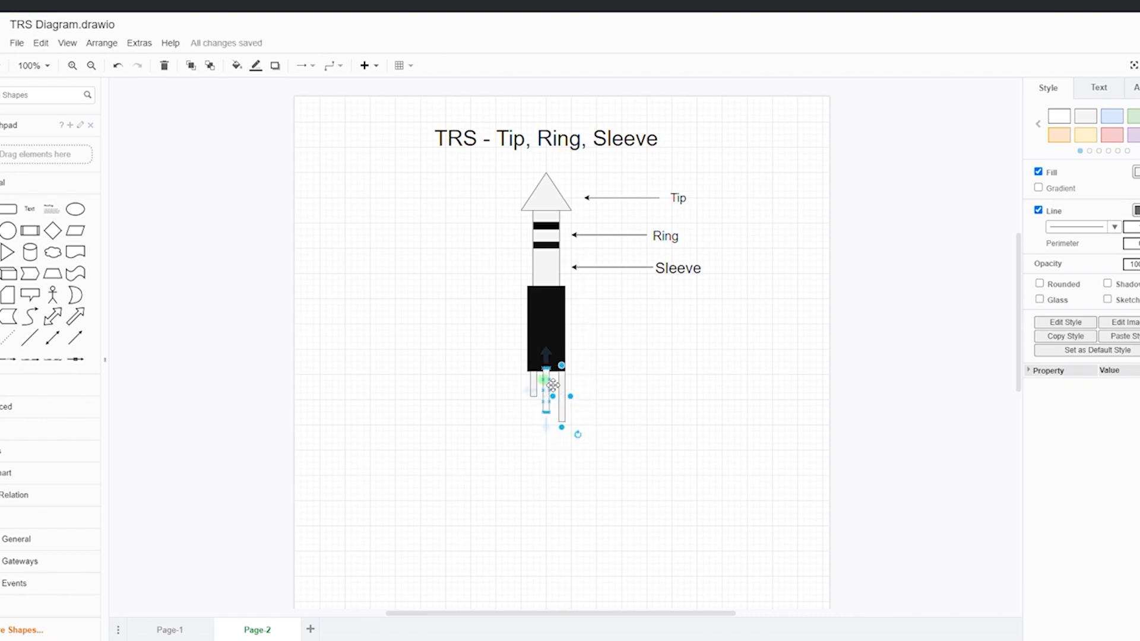
# Step: Align the middle pin with the black body's lower edge, trim its length slightly, and extend the right pin well past it
pyautogui.moveTo(553, 380); pyautogui.dragTo(547, 379)
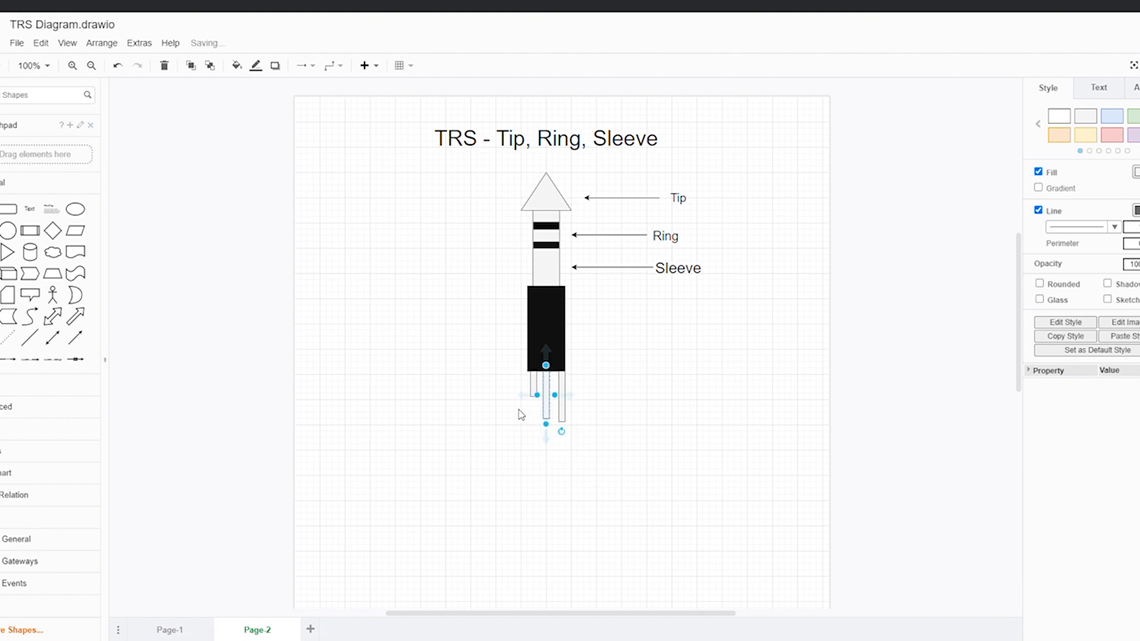
pyautogui.click(468, 427)
pyautogui.click(545, 410)
pyautogui.moveTo(547, 420); pyautogui.dragTo(547, 420)
pyautogui.click(564, 420)
pyautogui.moveTo(562, 424); pyautogui.dragTo(565, 443)
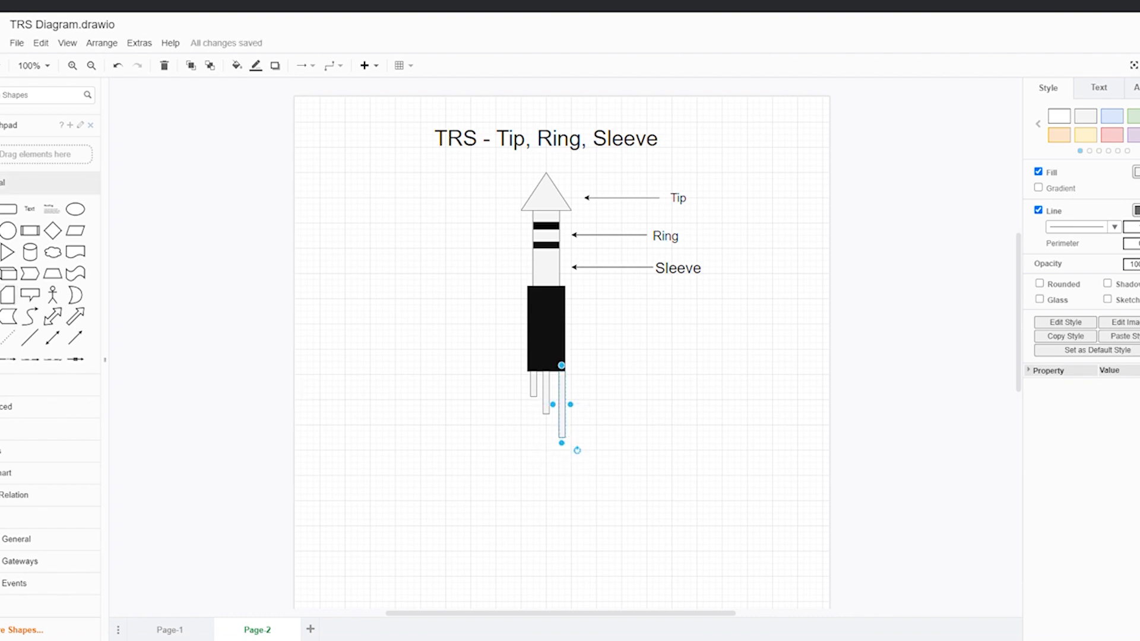
# Step: Add a light grey rectangle, flatten it to a thin horizontal bar, and join it to the lower end of the longest pin
pyautogui.click(1, 209)
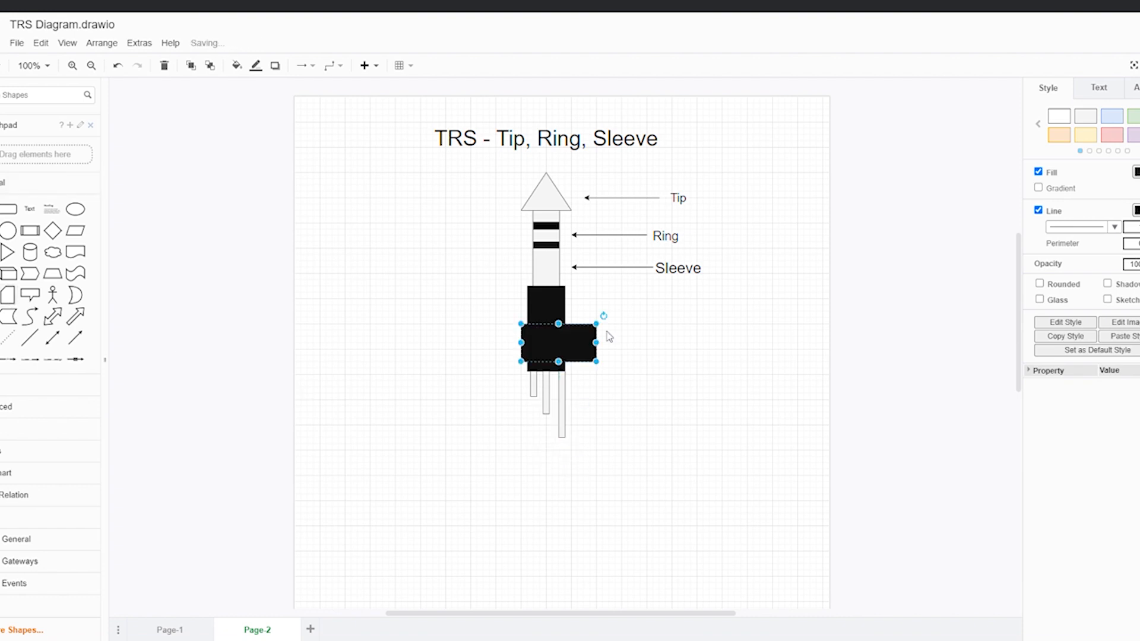
pyautogui.click(1096, 117)
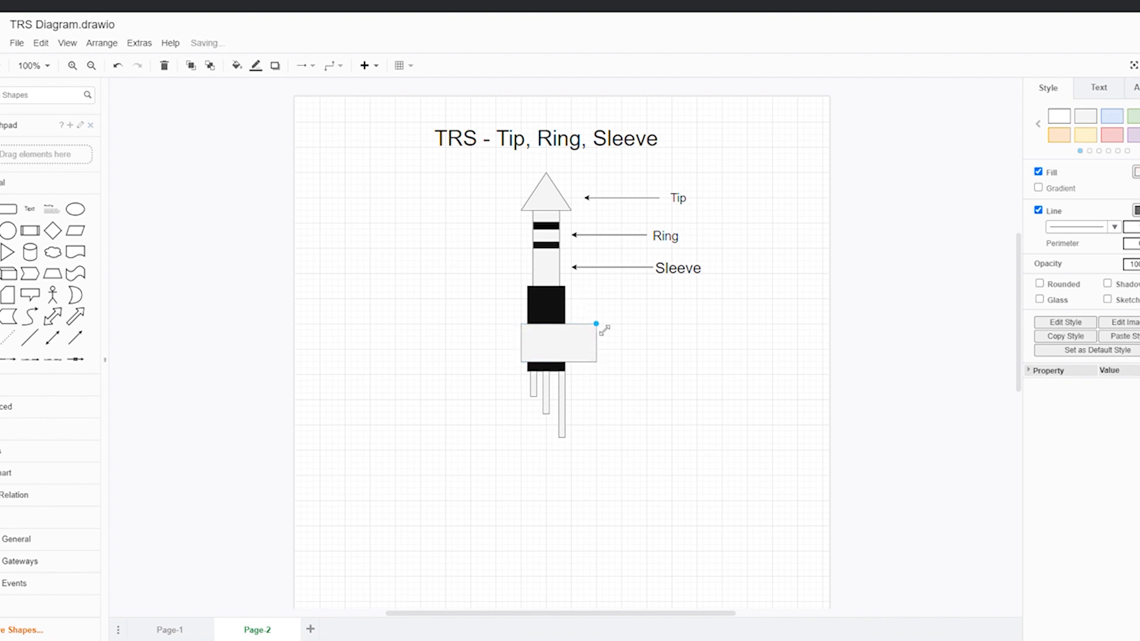
pyautogui.moveTo(597, 324); pyautogui.dragTo(549, 438)
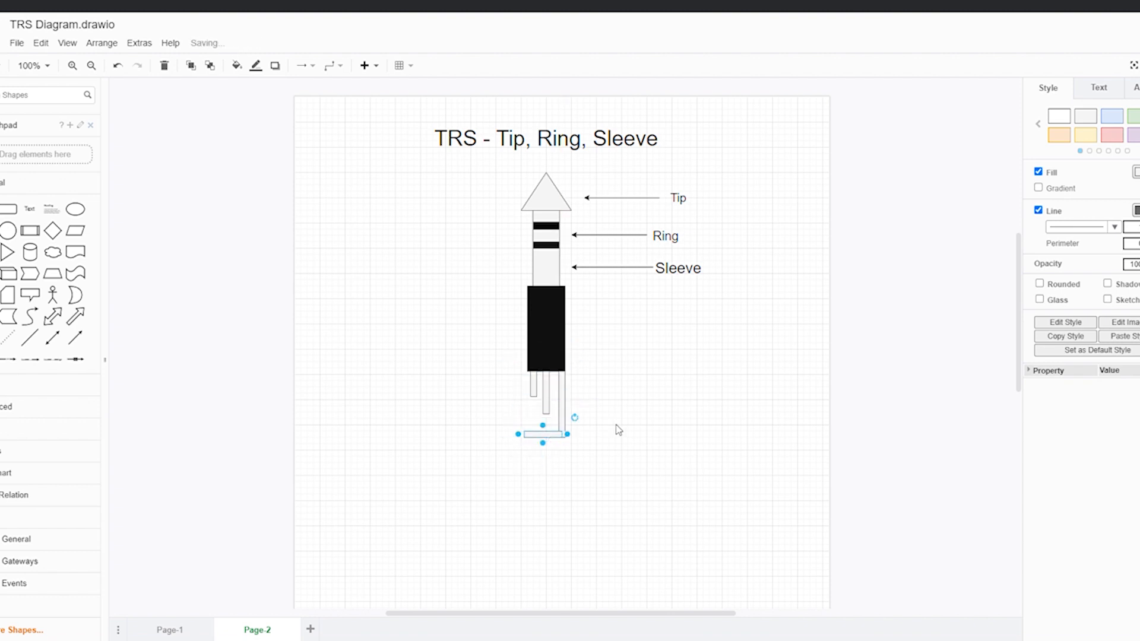
pyautogui.click(621, 430)
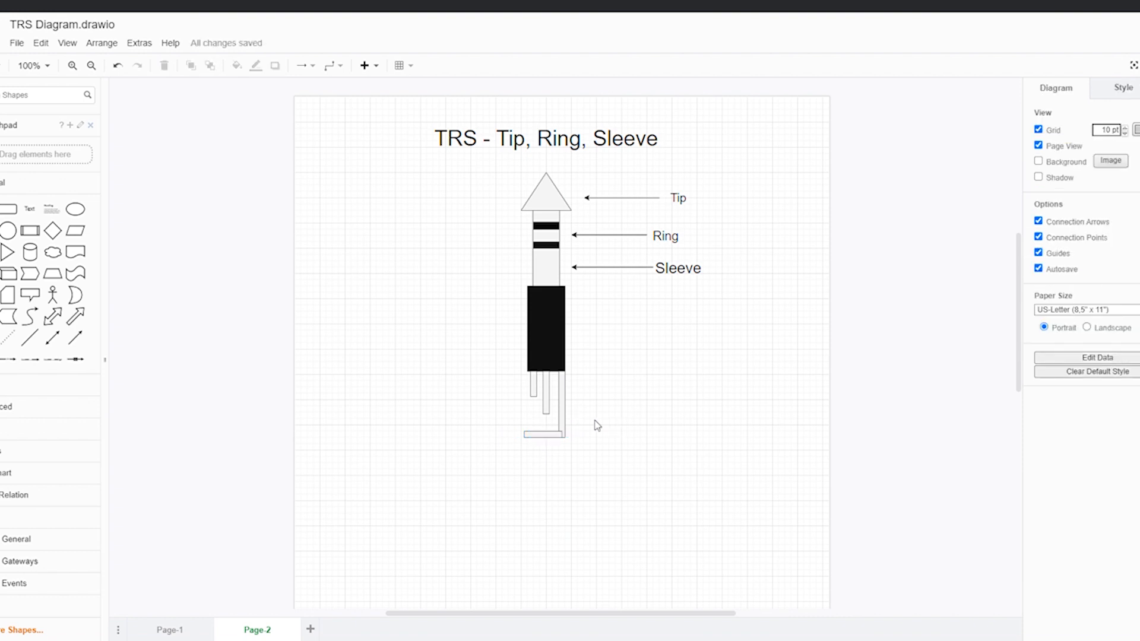
# Step: Add a horizontal arrow left of the pins, pointing right at the shortest pin
pyautogui.moveTo(71, 344)
pyautogui.click(75, 338)
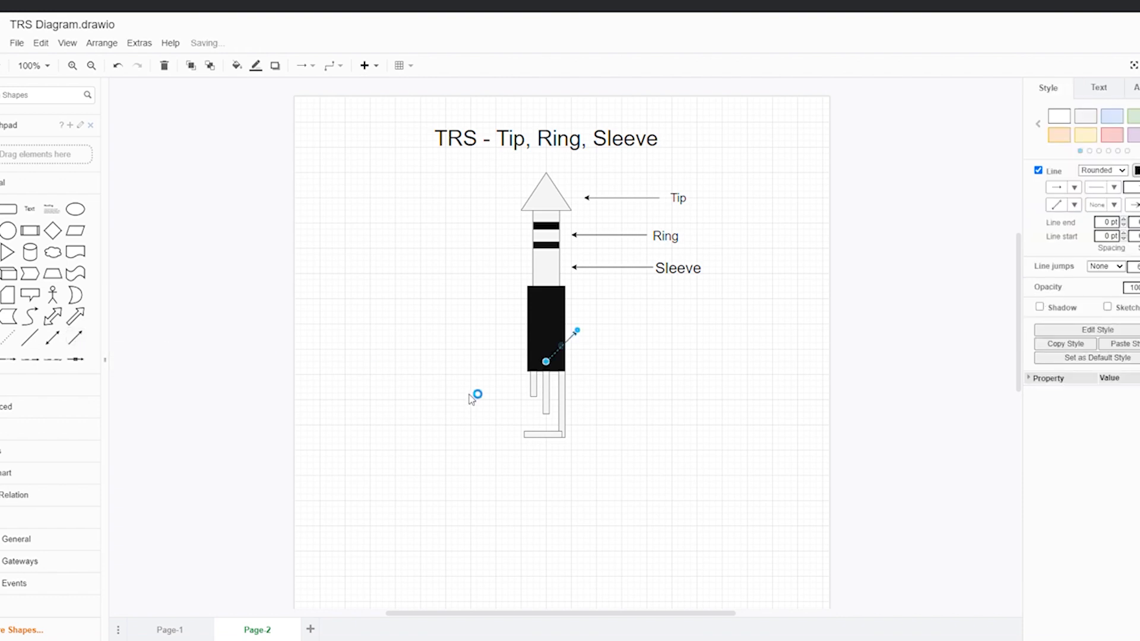
pyautogui.moveTo(562, 364); pyautogui.dragTo(474, 388)
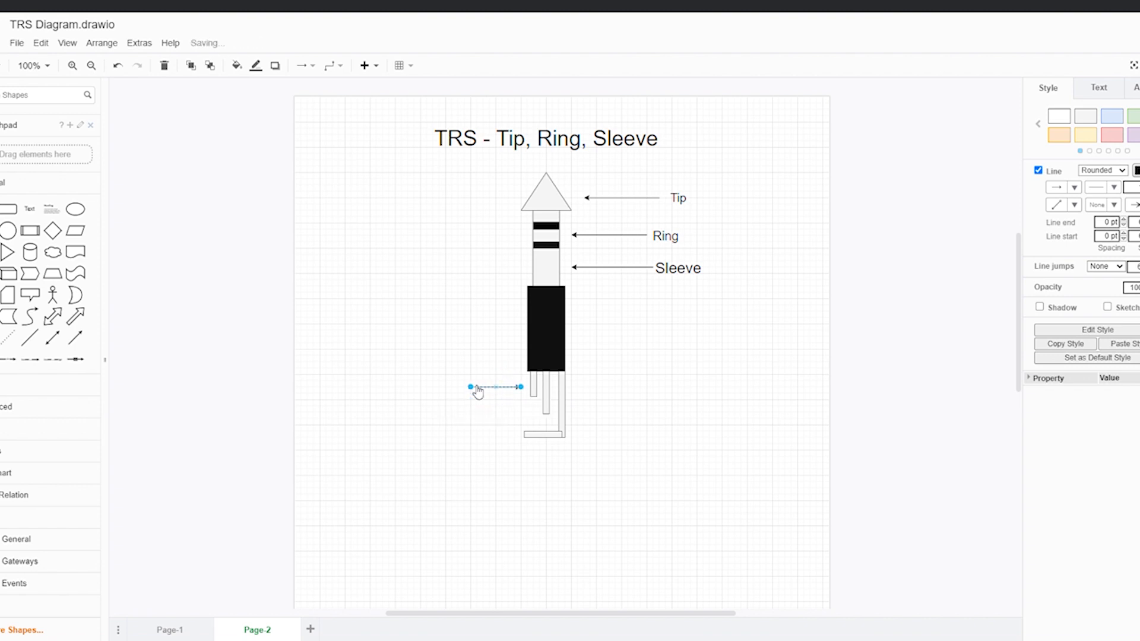
# Step: Add a text label reading Tip/Left/+ in font size 22 at the tail of the shortest pin's arrow
pyautogui.click(442, 385)
pyautogui.click(445, 388)
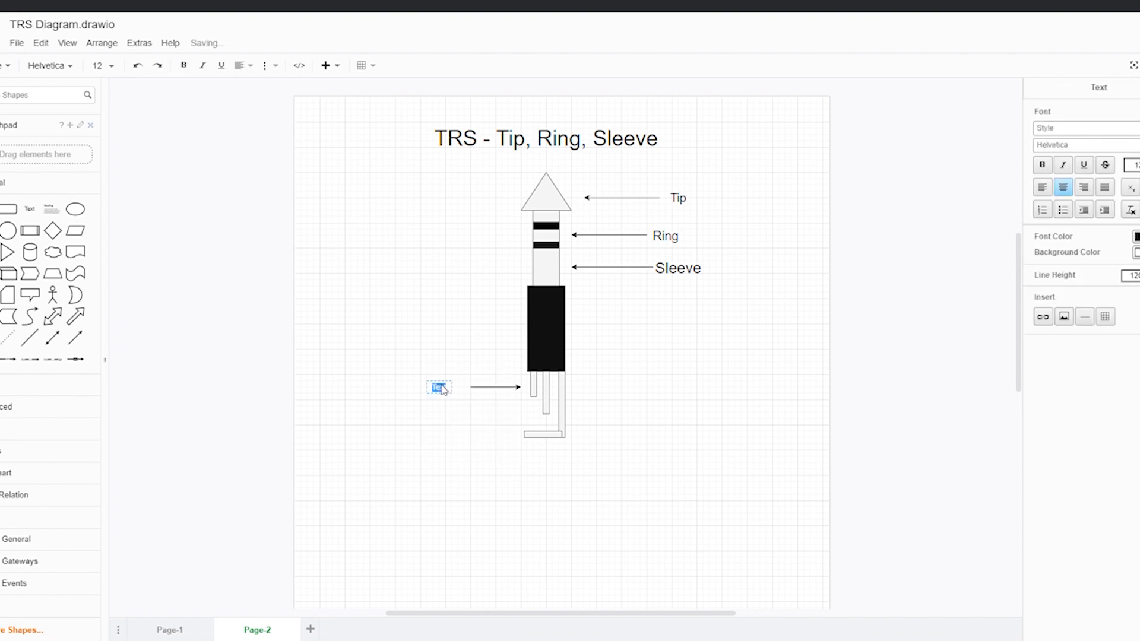
pyautogui.click(1139, 162)
pyautogui.click(1139, 162)
pyautogui.click(1139, 163)
pyautogui.click(1139, 162)
pyautogui.click(1139, 162)
pyautogui.click(1139, 162)
pyautogui.click(1139, 162)
pyautogui.click(1139, 162)
pyautogui.click(1139, 162)
pyautogui.click(1139, 162)
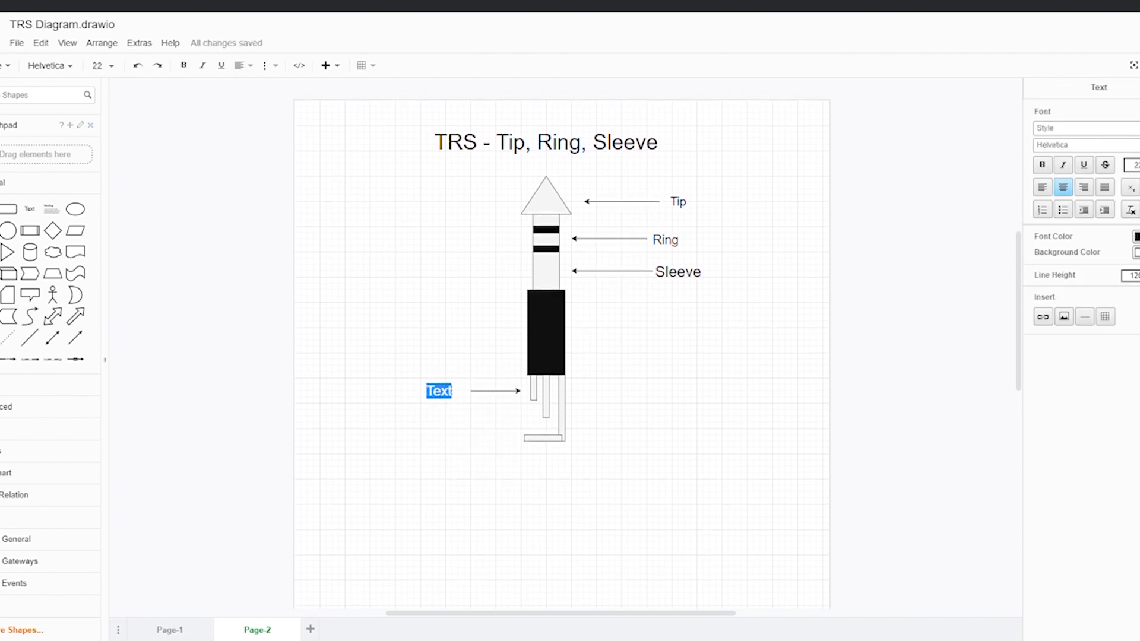
pyautogui.write('Tip/Left/+')
pyautogui.click(410, 434)
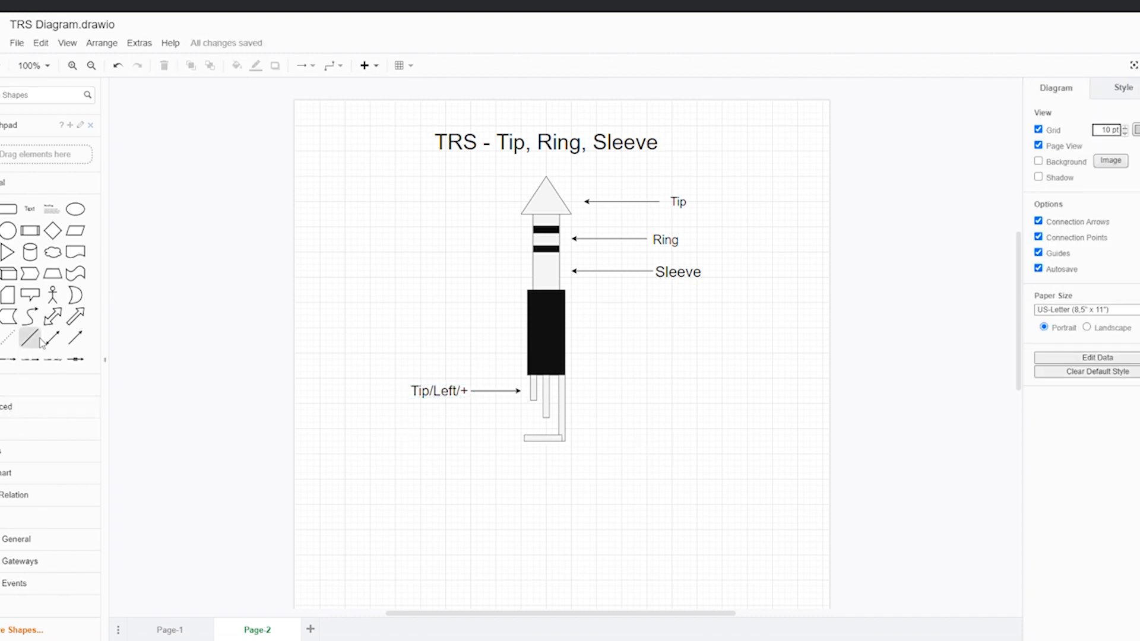
# Step: Add a second horizontal arrow below the Tip/Left/+ arrow, pointing right at the middle pin
pyautogui.click(71, 340)
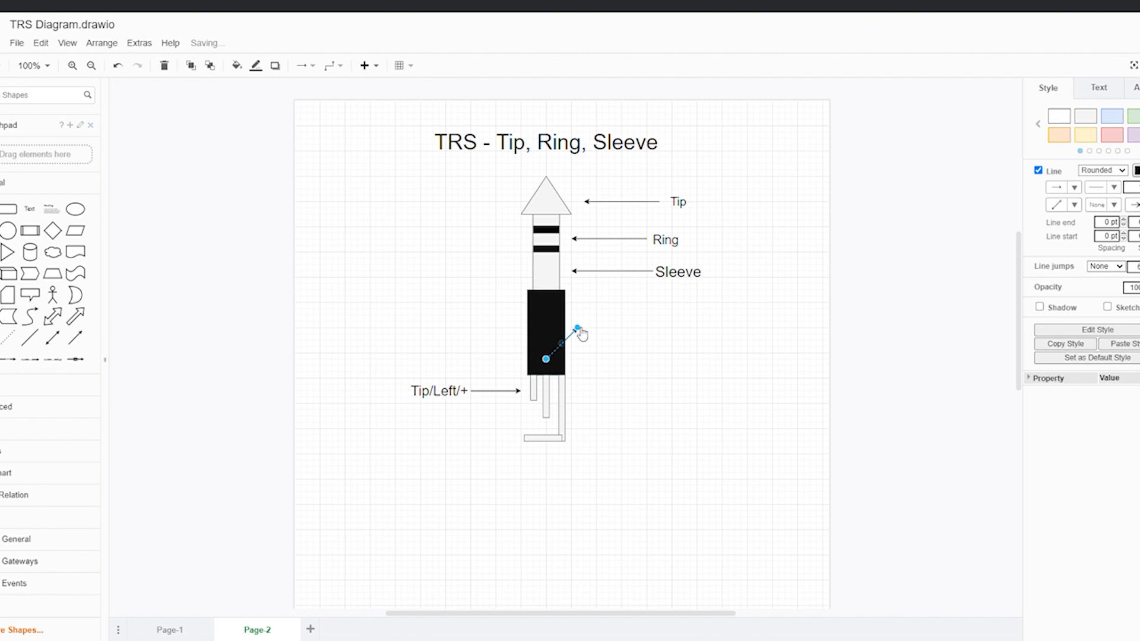
pyautogui.moveTo(559, 358); pyautogui.dragTo(467, 416)
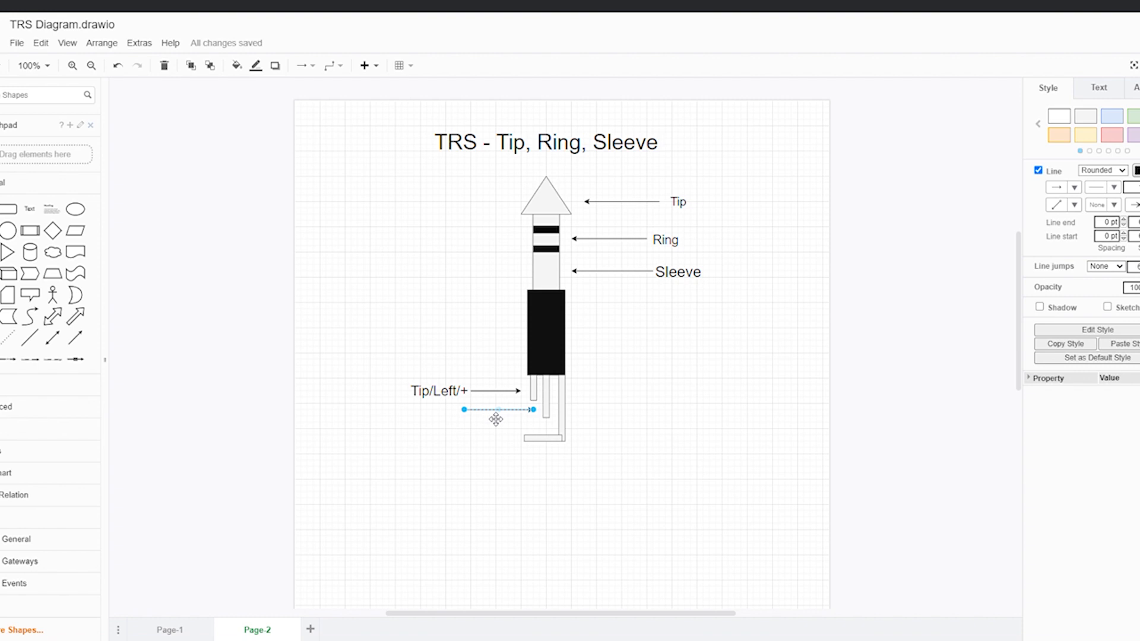
pyautogui.moveTo(496, 419); pyautogui.dragTo(492, 419)
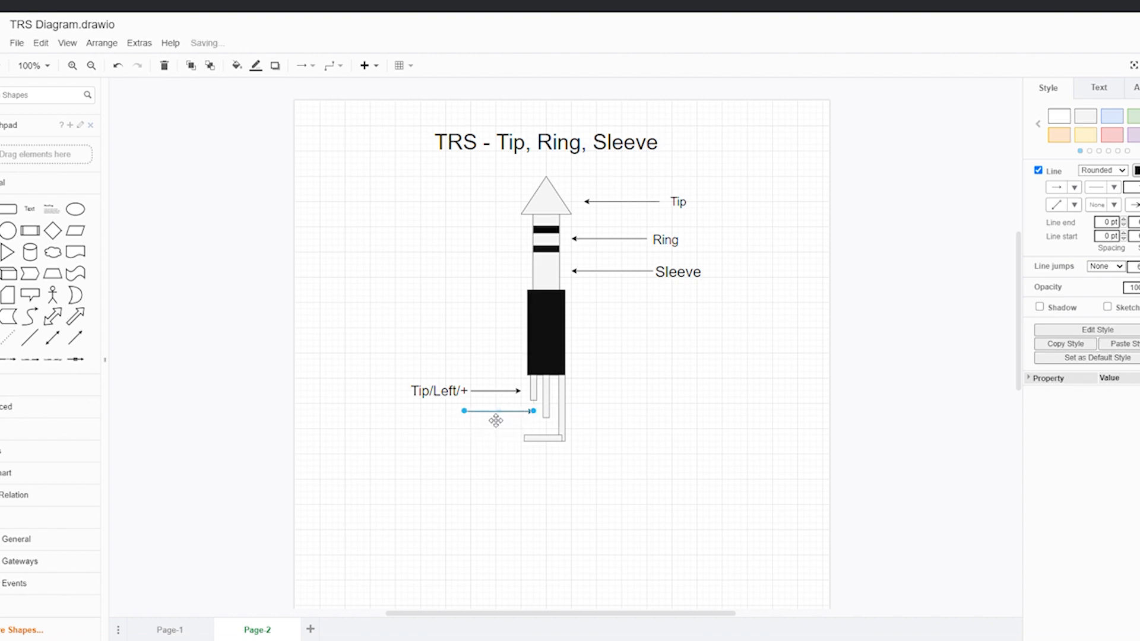
# Step: Add a text label reading Ring/Right/- in font size 21 at the tail of the middle pin's arrow
pyautogui.click(434, 414)
pyautogui.doubleClick(435, 414)
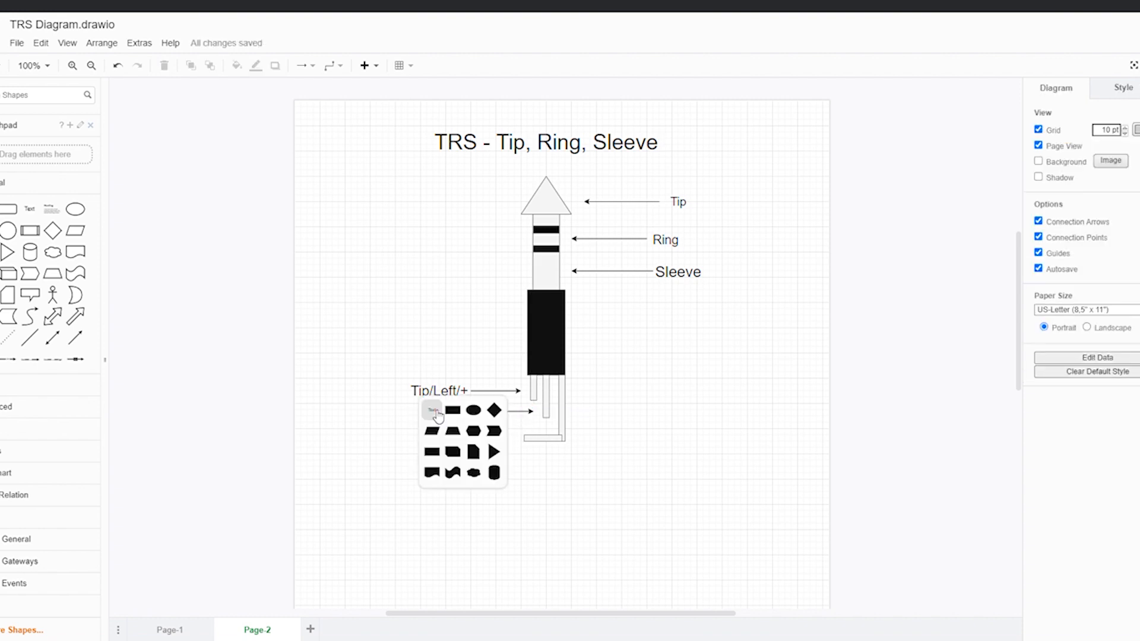
pyautogui.click(434, 411)
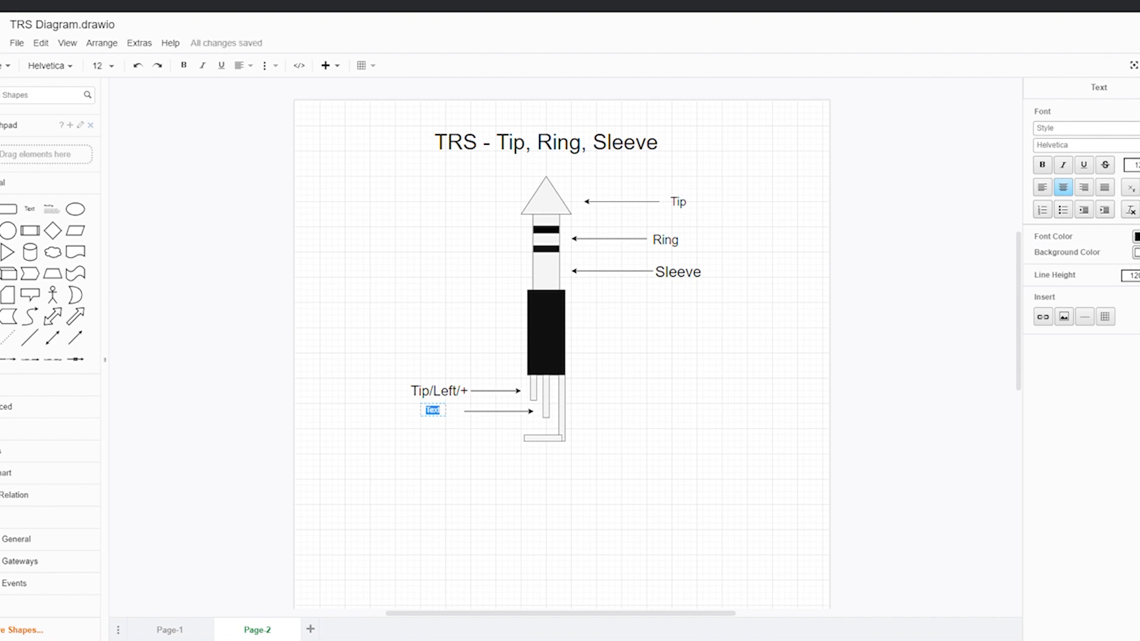
pyautogui.click(1139, 162)
pyautogui.click(1139, 162)
pyautogui.click(1139, 163)
pyautogui.click(1139, 162)
pyautogui.click(1139, 162)
pyautogui.click(1139, 162)
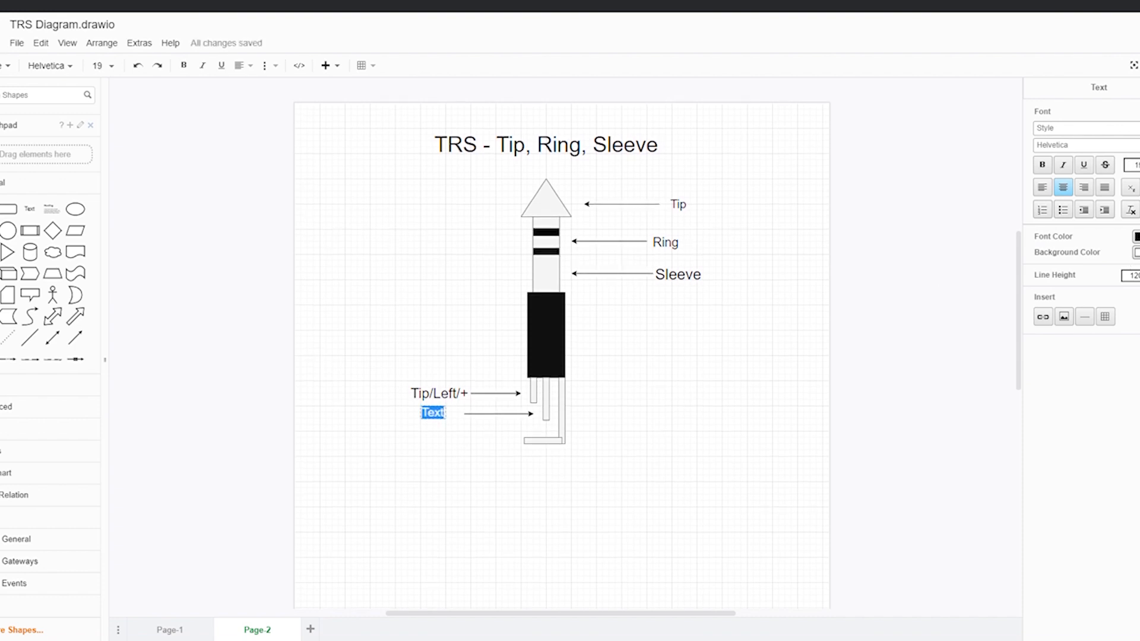
pyautogui.click(1139, 162)
pyautogui.click(1139, 162)
pyautogui.click(1139, 163)
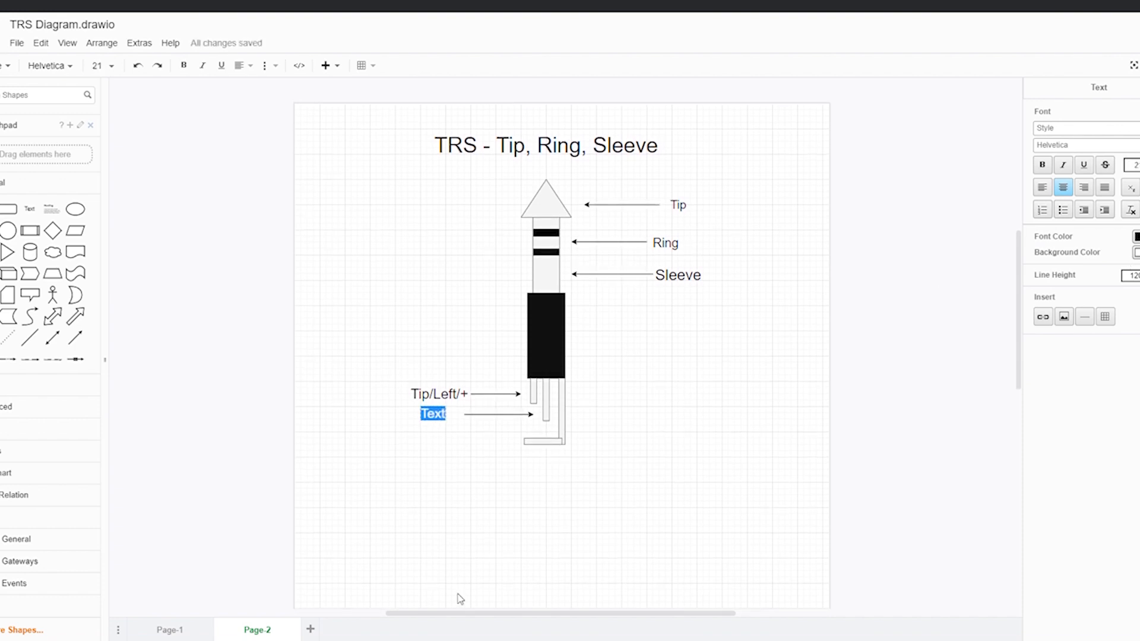
pyautogui.write('Ring/')
pyautogui.press('BackSpace')
pyautogui.write('Right/-')
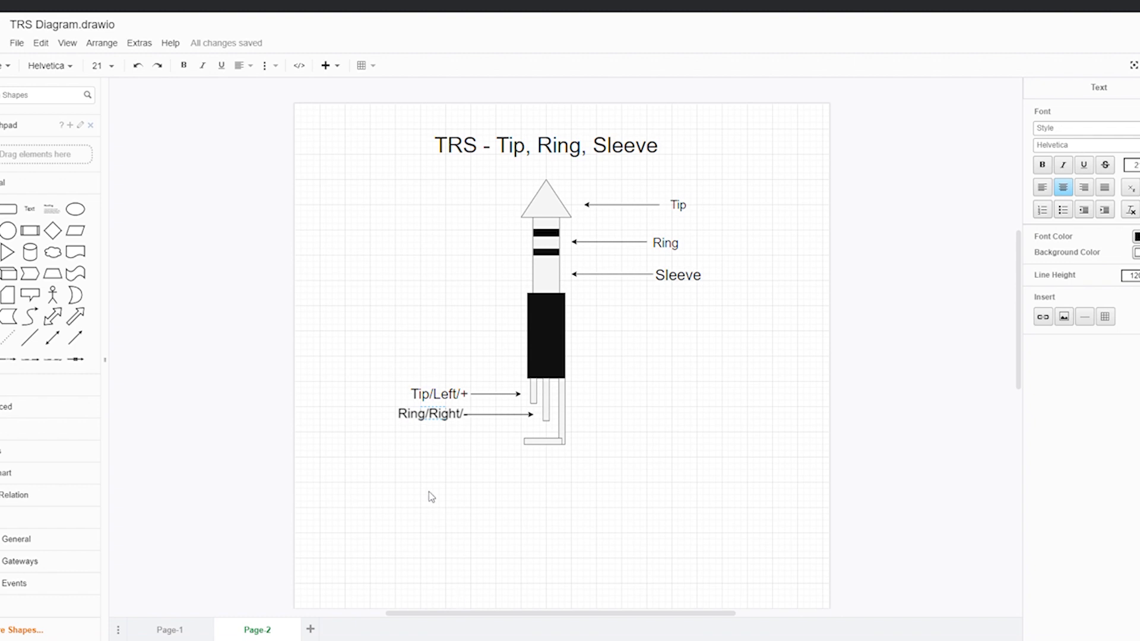
# Step: Shift the Ring/Right/- label left so it clears its arrow
pyautogui.click(429, 492)
pyautogui.moveTo(433, 416); pyautogui.dragTo(430, 420)
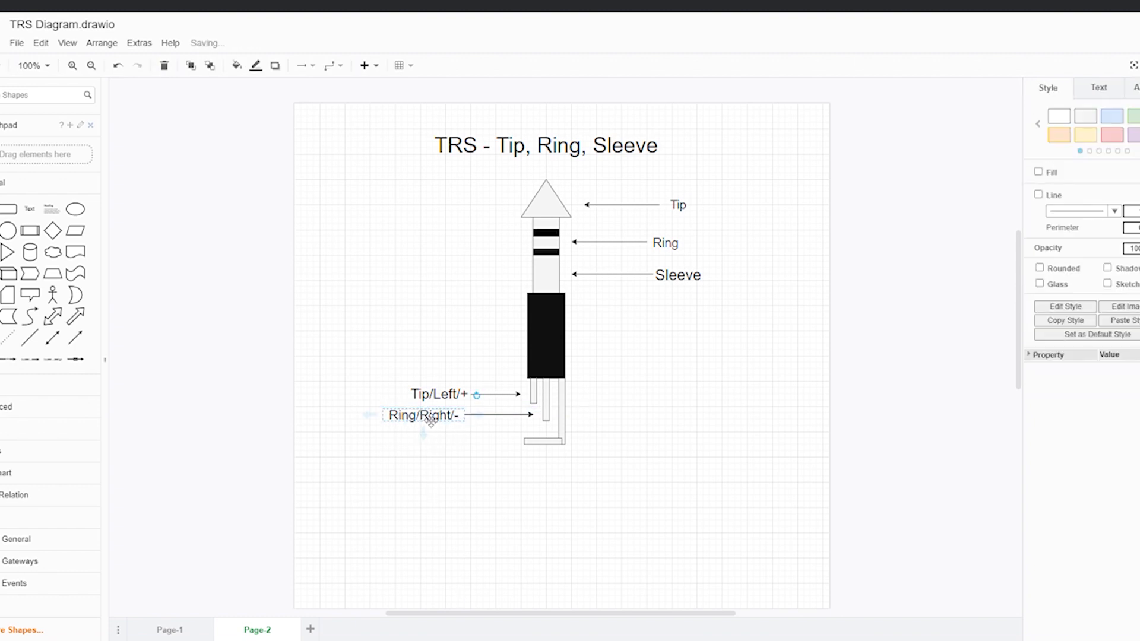
pyautogui.click(465, 442)
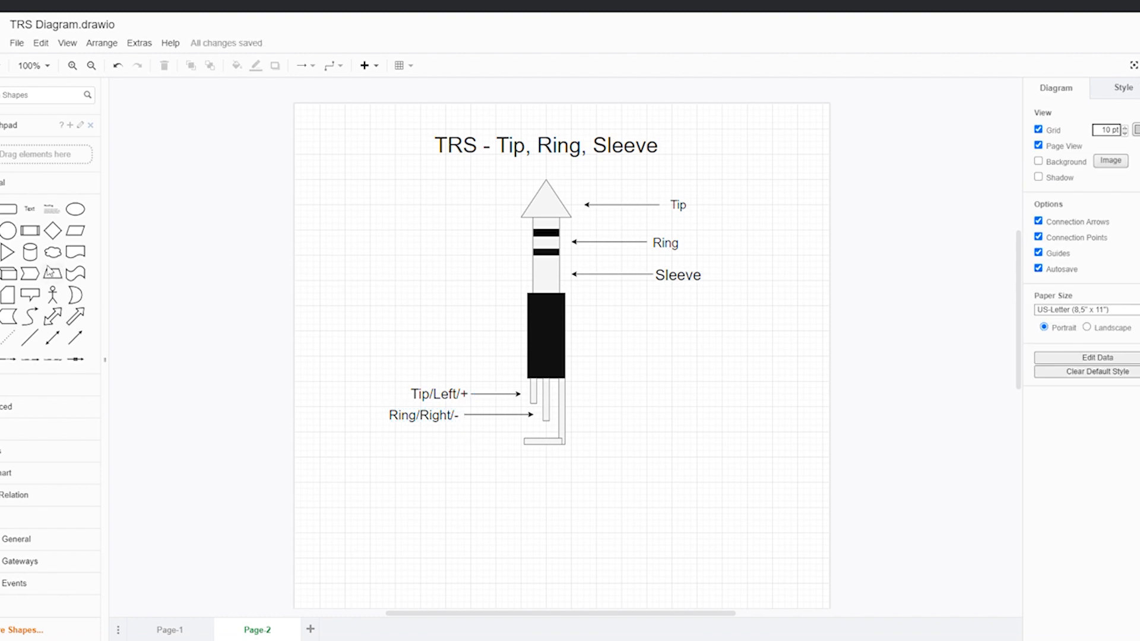
# Step: Add a third horizontal arrow pointing right at the bar on the longest pin's lower end
pyautogui.click(75, 336)
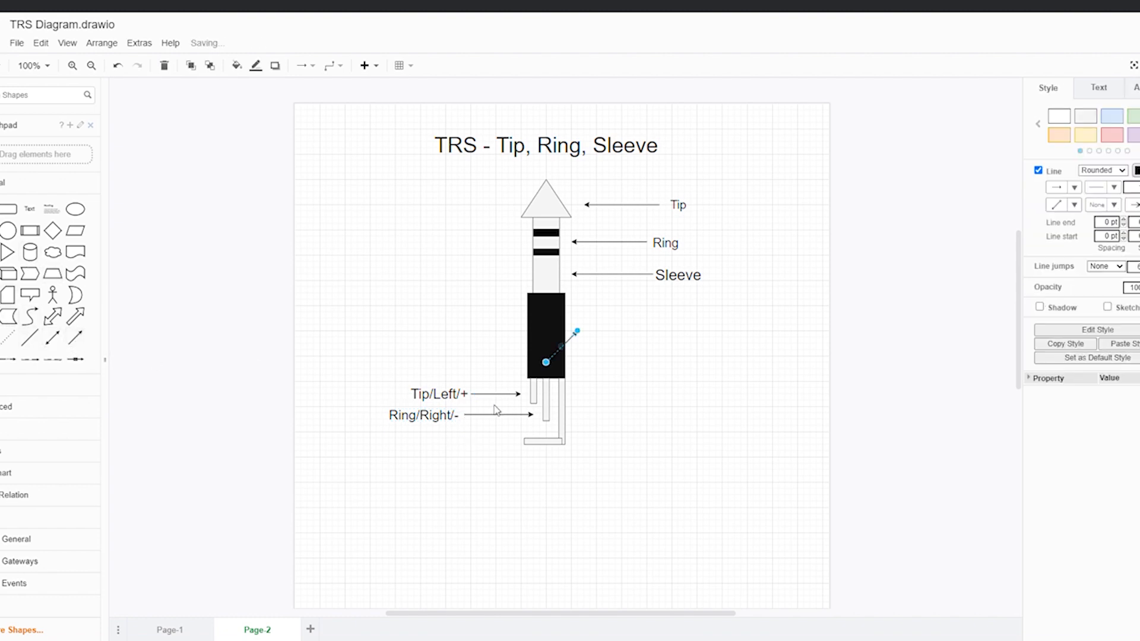
pyautogui.moveTo(559, 365); pyautogui.dragTo(451, 438)
# Step: Add a text label reading Sleeve/Ground in font size 23 beside the lowest arrow and shift it clear of the arrow's tail
pyautogui.doubleClick(417, 443)
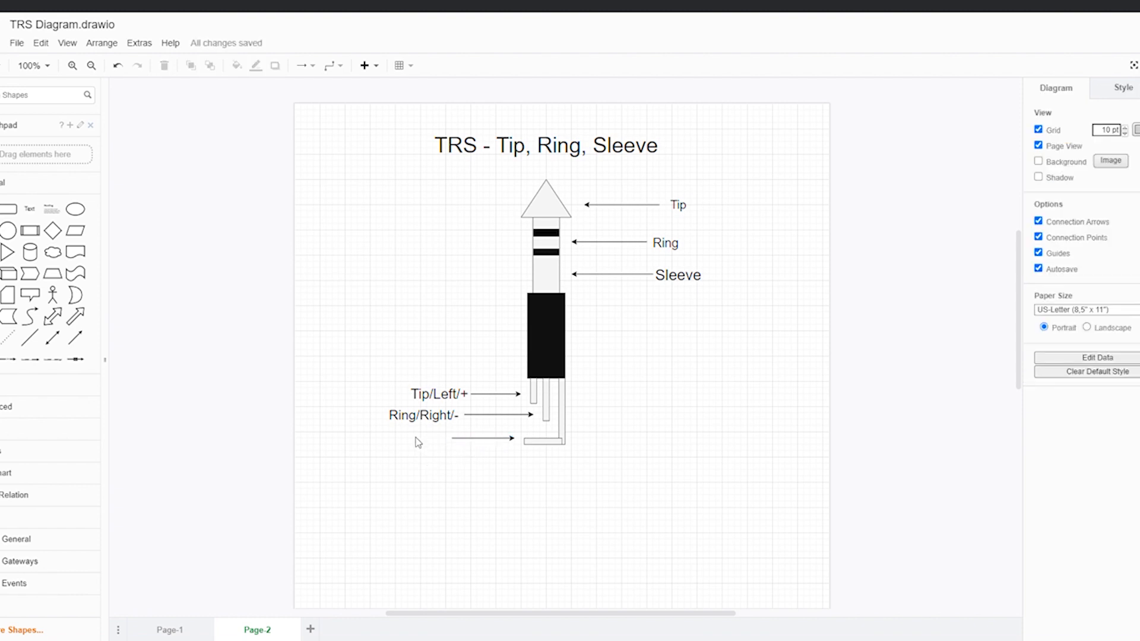
pyautogui.click(412, 437)
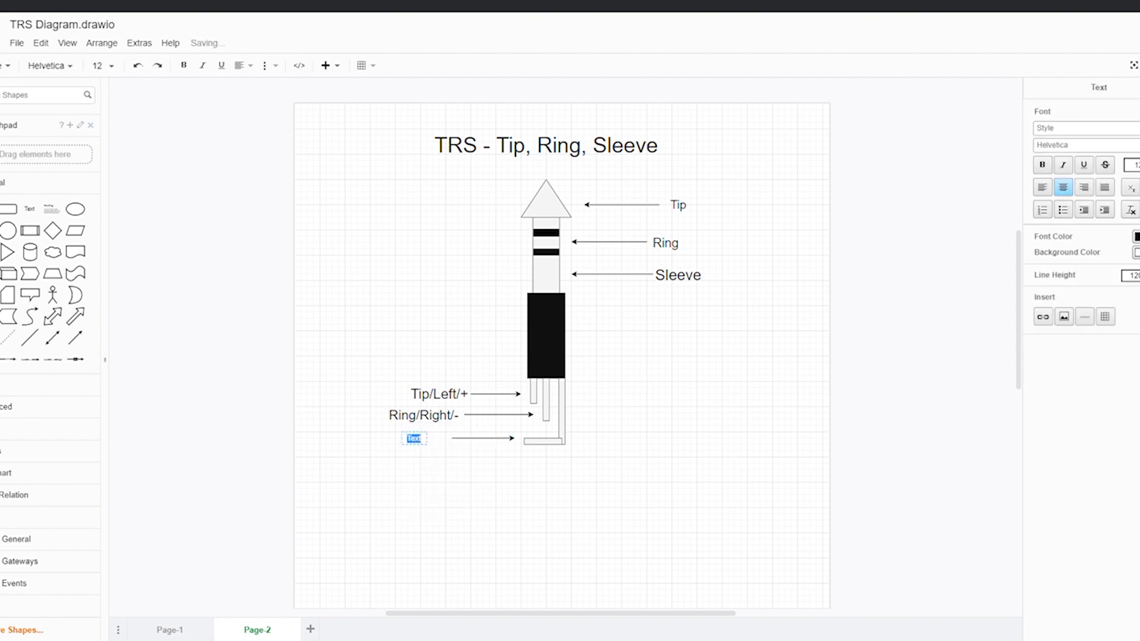
pyautogui.click(1139, 162)
pyautogui.click(1139, 162)
pyautogui.click(1139, 162)
pyautogui.click(1139, 162)
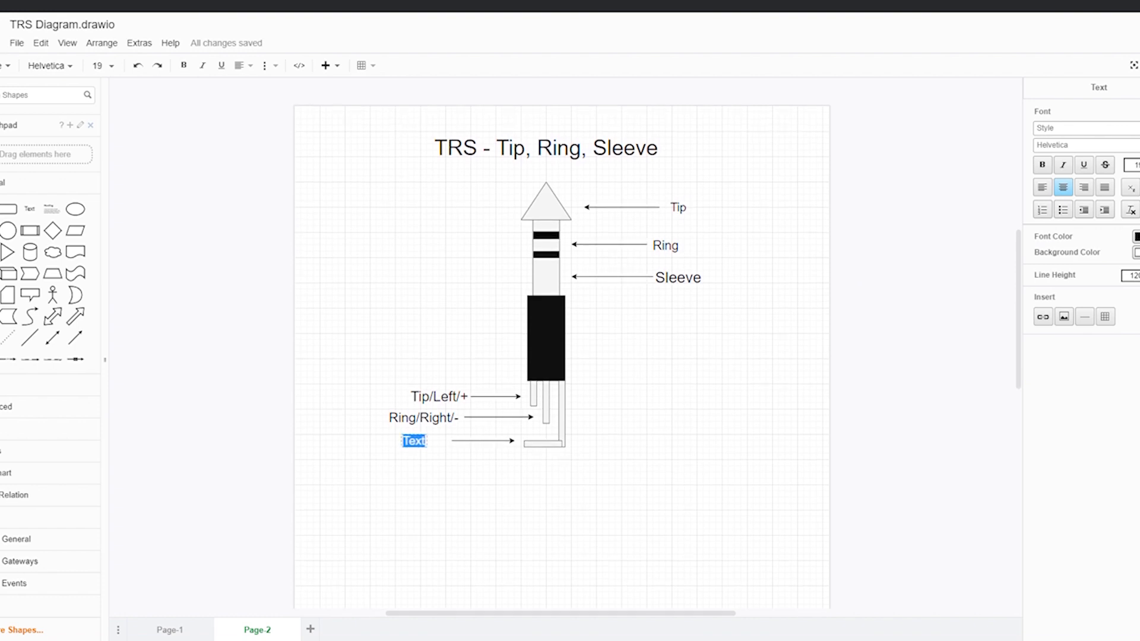
pyautogui.click(1139, 162)
pyautogui.click(1139, 162)
pyautogui.click(1139, 162)
pyautogui.click(1139, 162)
pyautogui.write('Sleeve/')
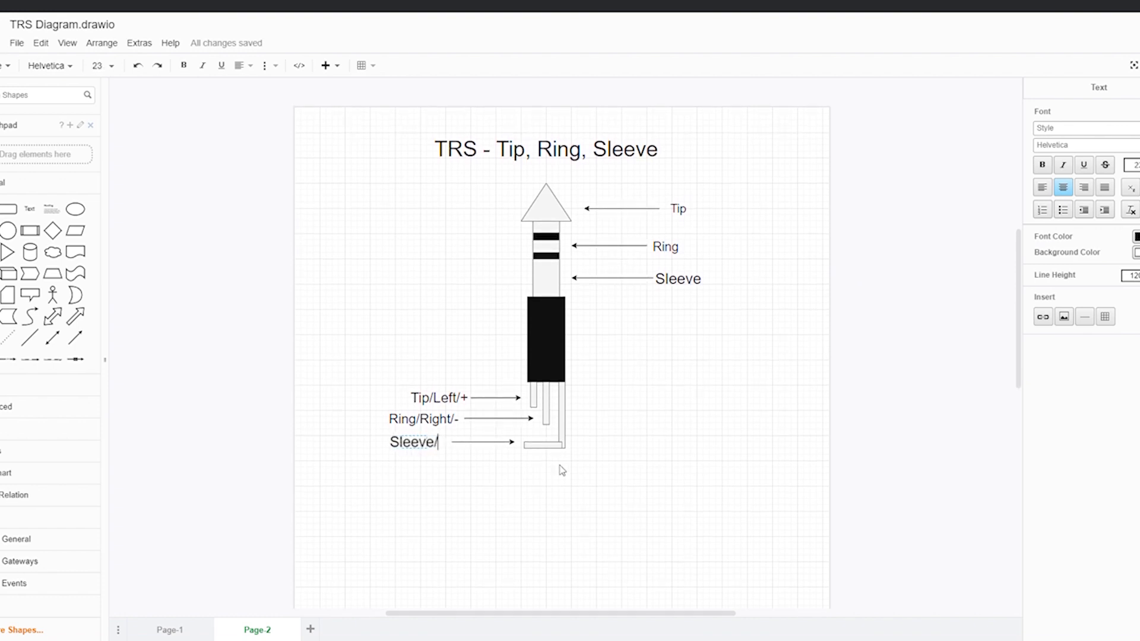
pyautogui.write('Groung')
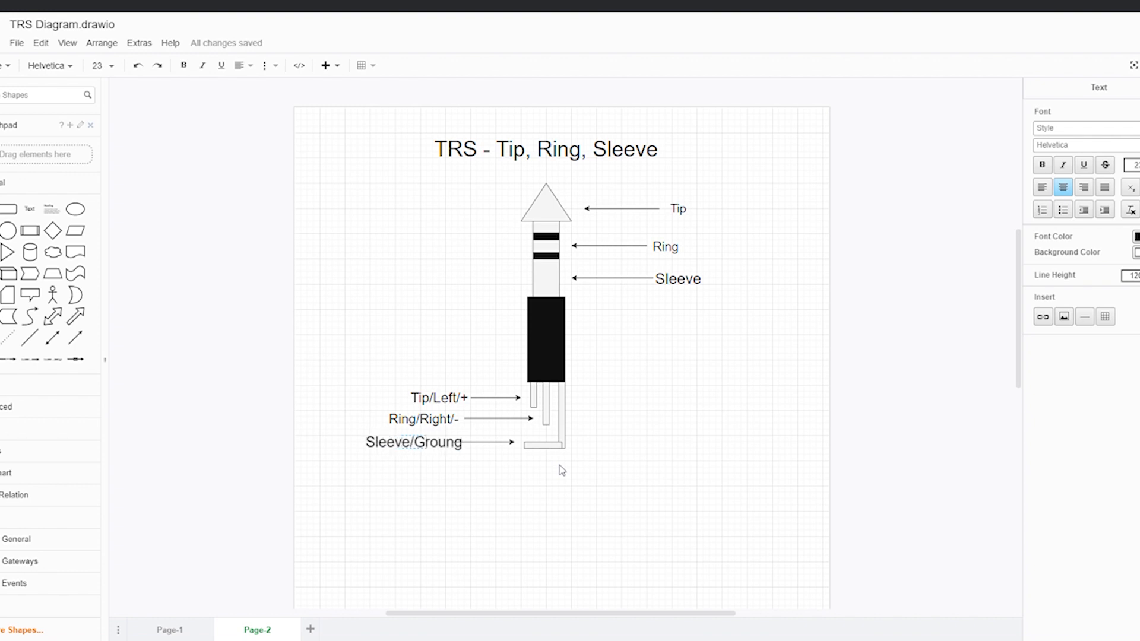
pyautogui.press('BackSpace')
pyautogui.write('d')
pyautogui.click(453, 455)
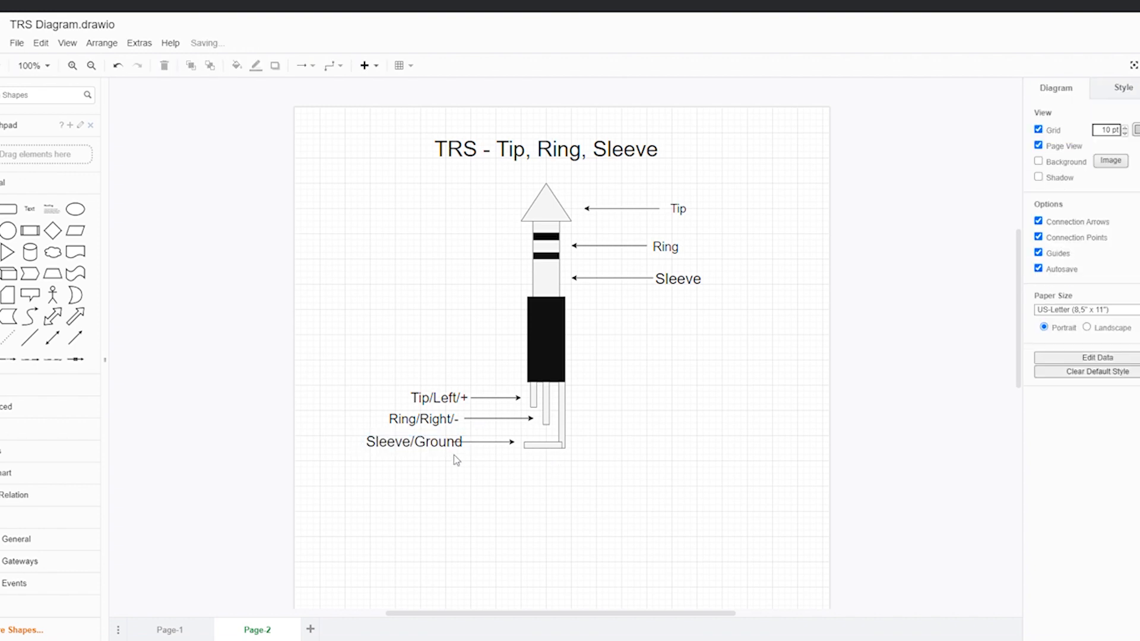
pyautogui.moveTo(440, 445); pyautogui.dragTo(422, 447)
pyautogui.click(438, 474)
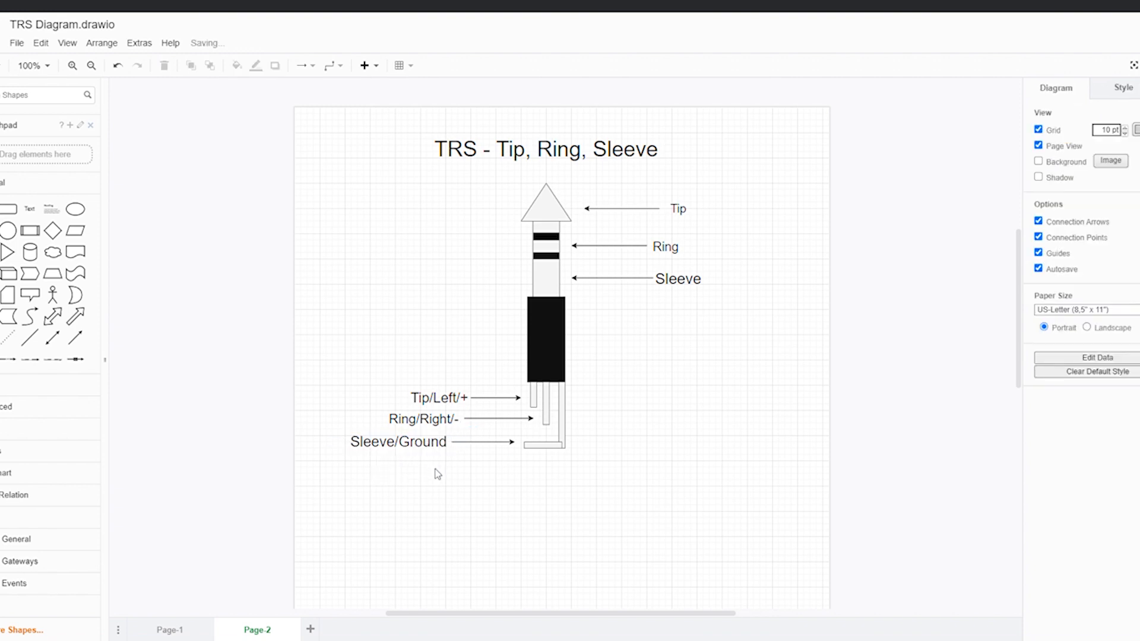